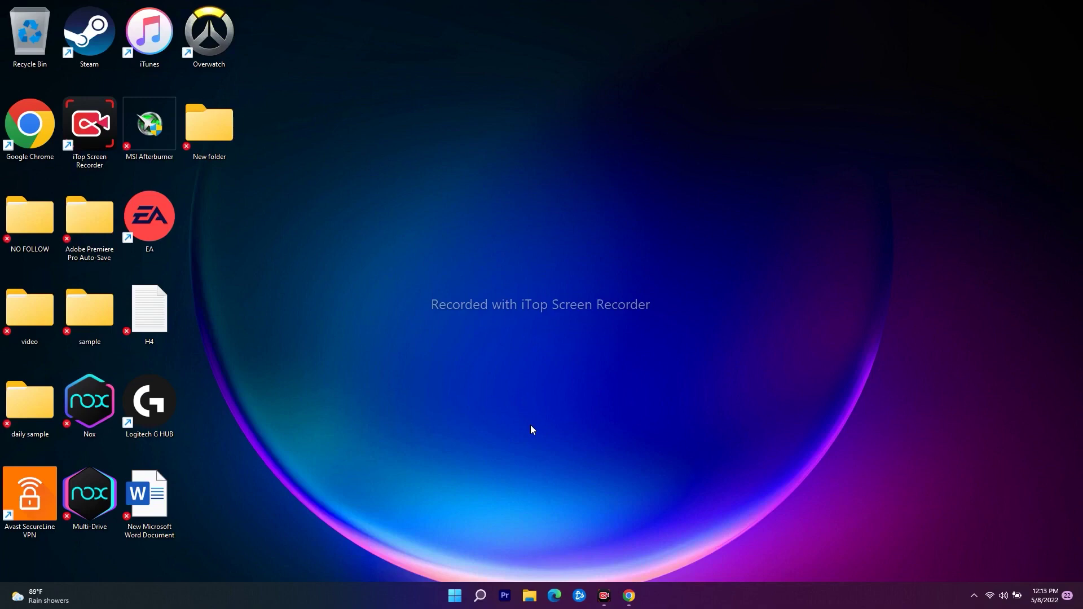
# Open the Windows search panel with recent apps such as Xbox and Microsoft Store
pyautogui.click(480, 595)
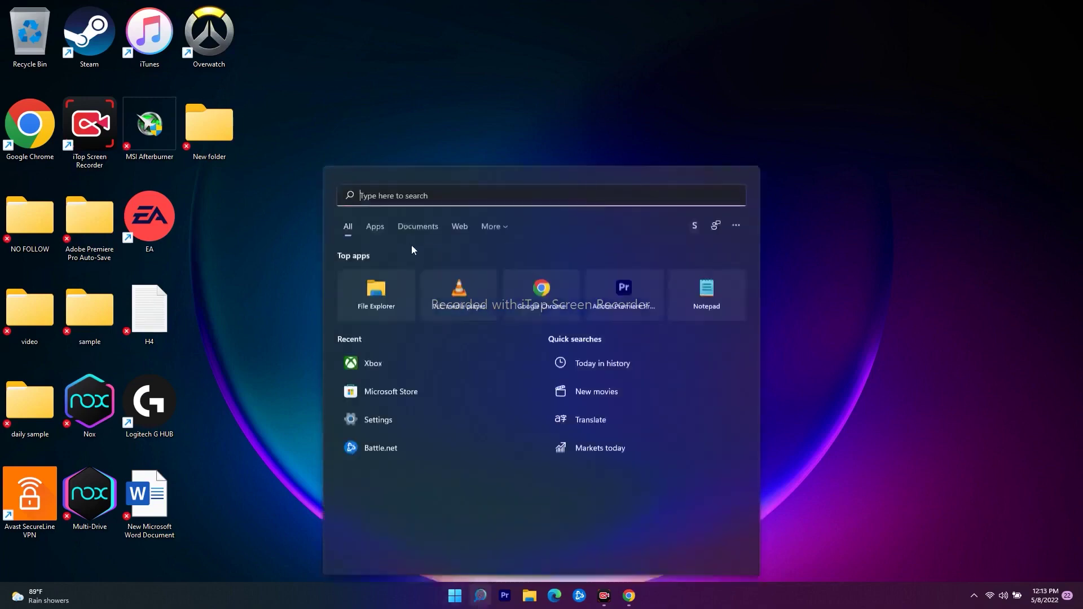
# Launch Microsoft Store and the Xbox app from recent apps, maximizing then minimizing Xbox
pyautogui.click(434, 402)
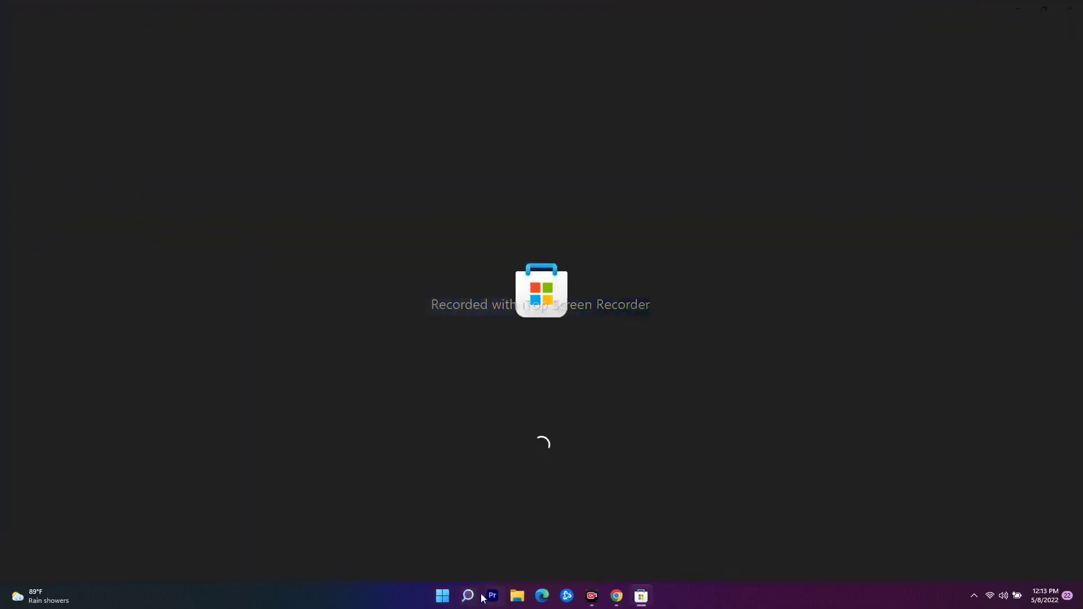
pyautogui.click(467, 599)
pyautogui.click(402, 364)
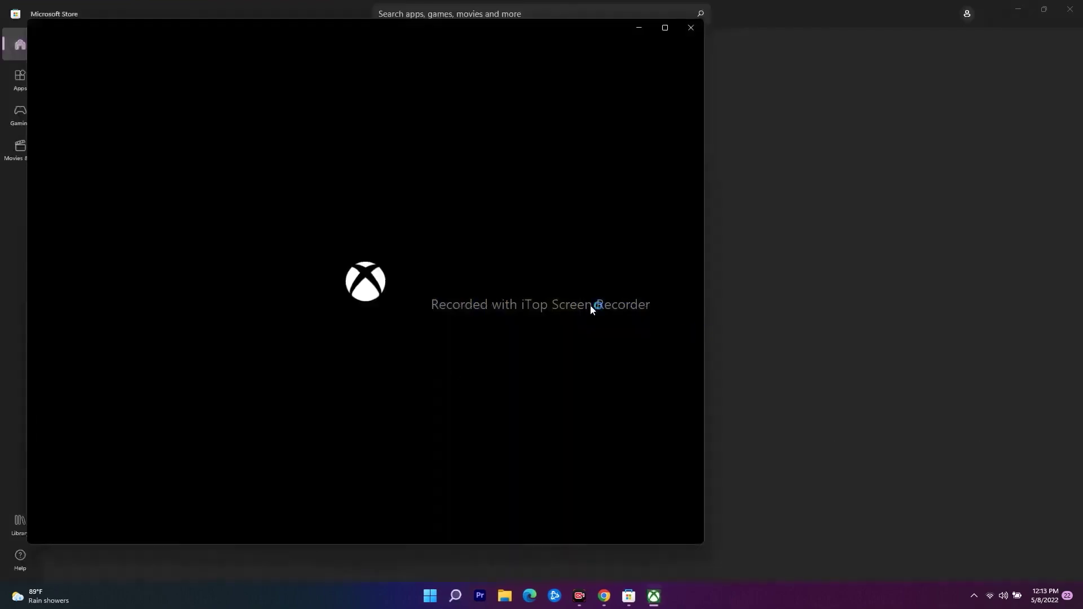
pyautogui.click(664, 28)
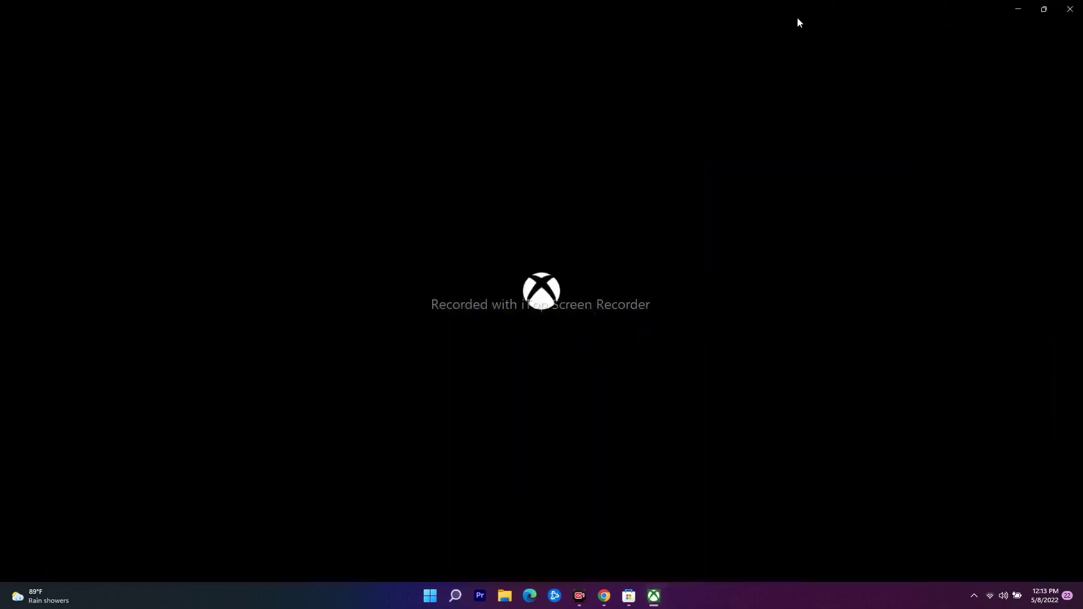
pyautogui.click(1013, 11)
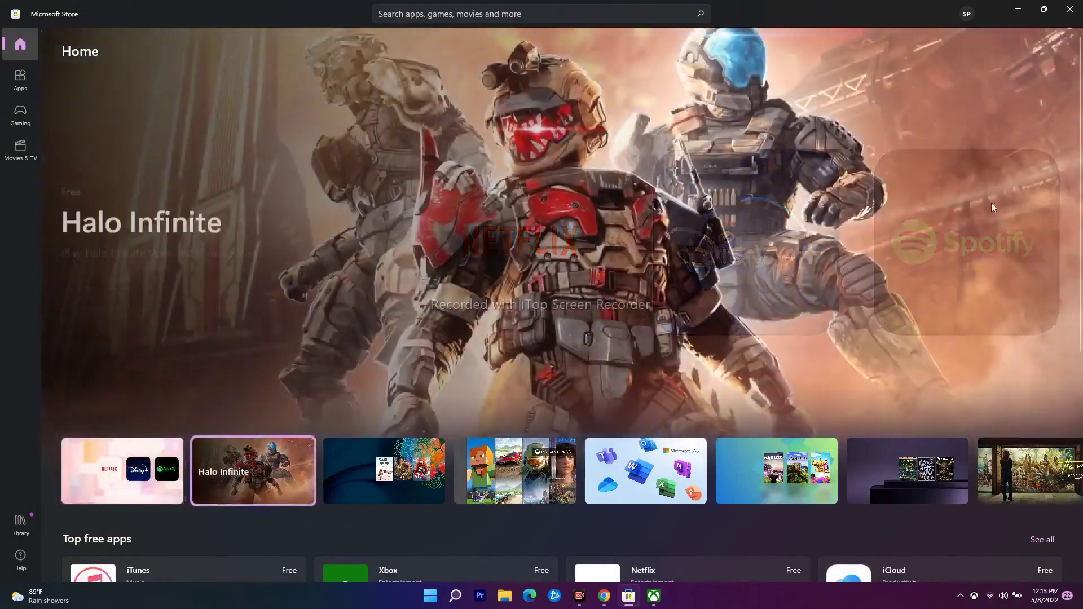
# Check the Store account menu, minimize the Store, and bring the Xbox app back up
pyautogui.click(967, 15)
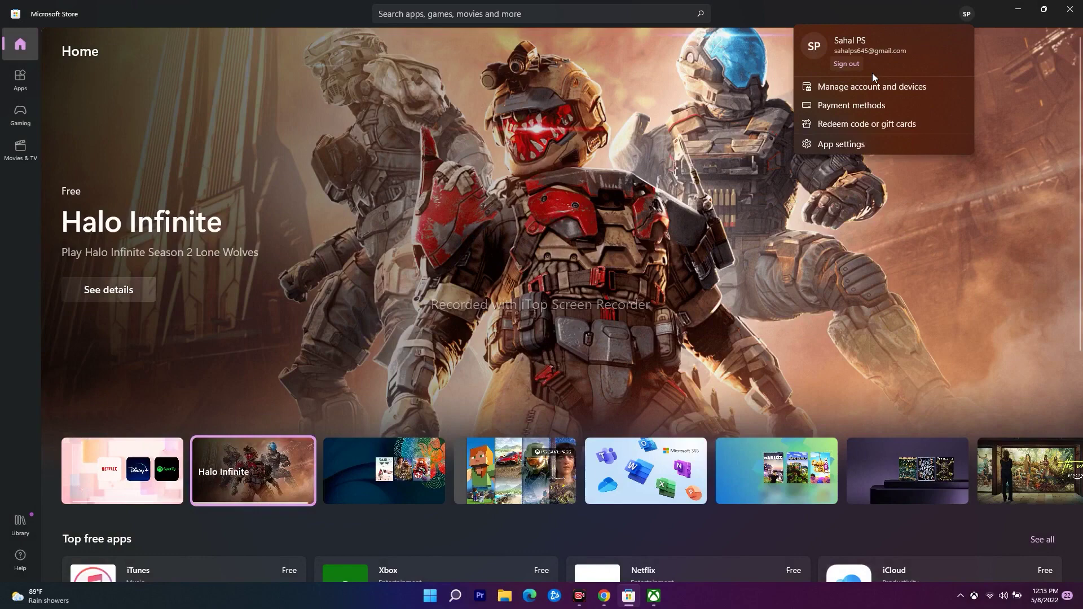
pyautogui.moveTo(836, 51); pyautogui.dragTo(909, 52)
pyautogui.click(1040, 105)
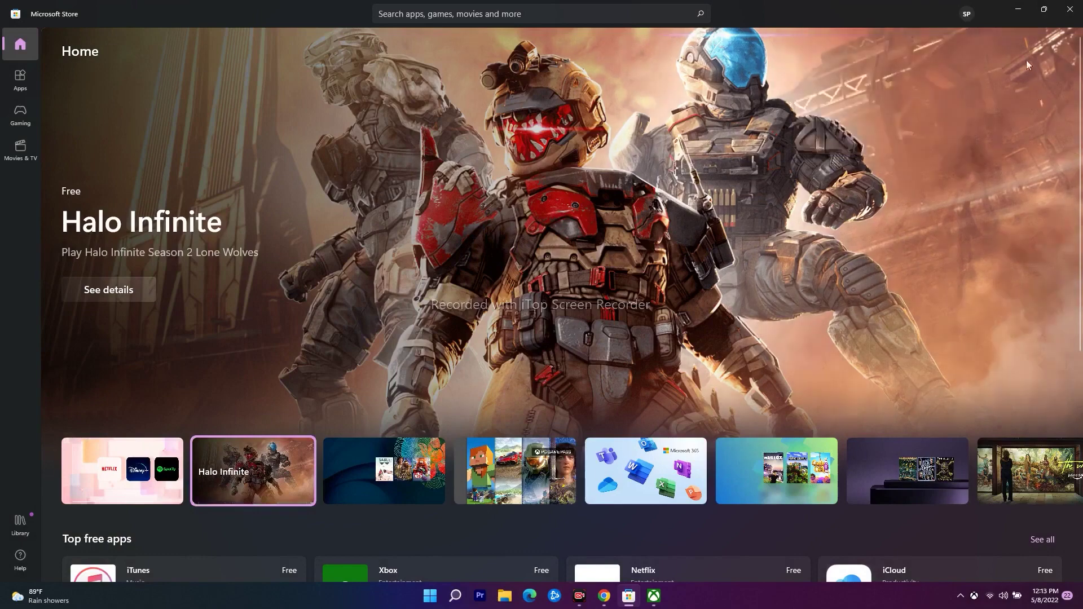
pyautogui.click(1018, 9)
pyautogui.click(654, 595)
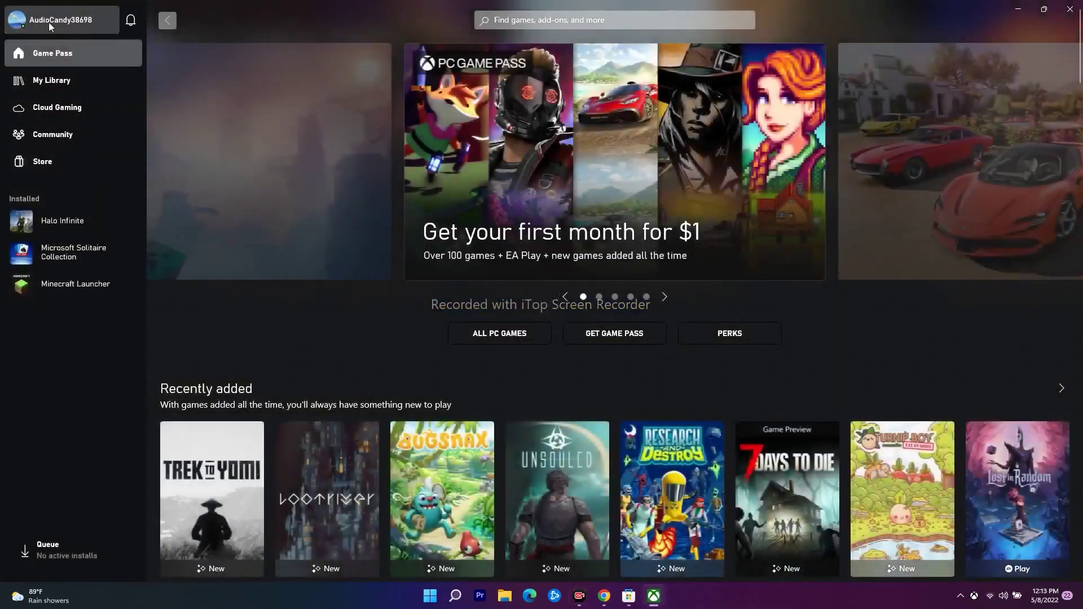
# Check the Xbox account menu twice, then restore down and minimize the Xbox window
pyautogui.click(60, 20)
pyautogui.click(77, 23)
pyautogui.click(65, 20)
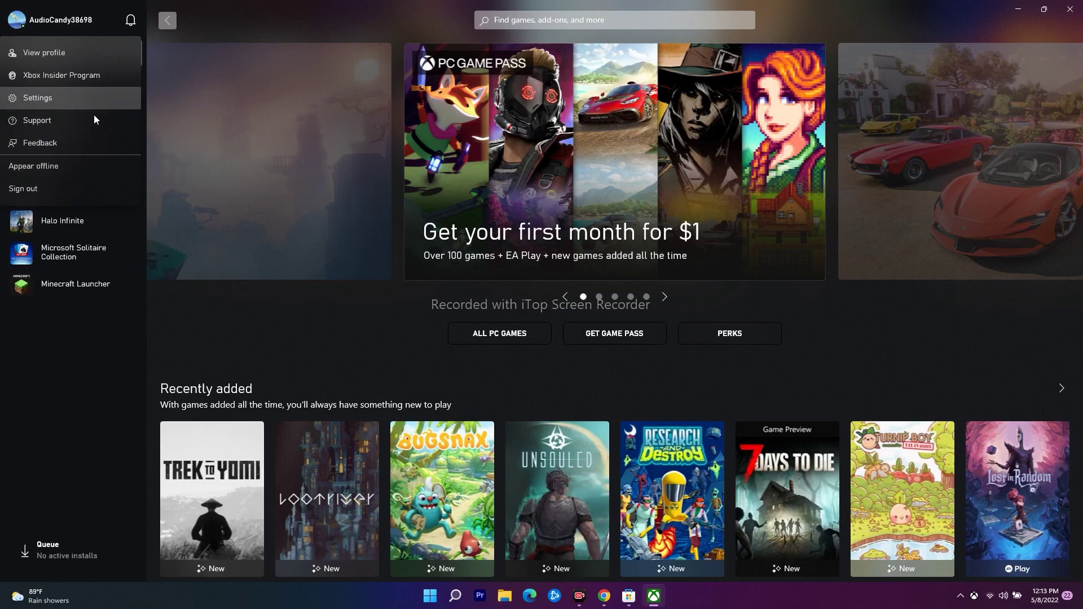
pyautogui.click(66, 409)
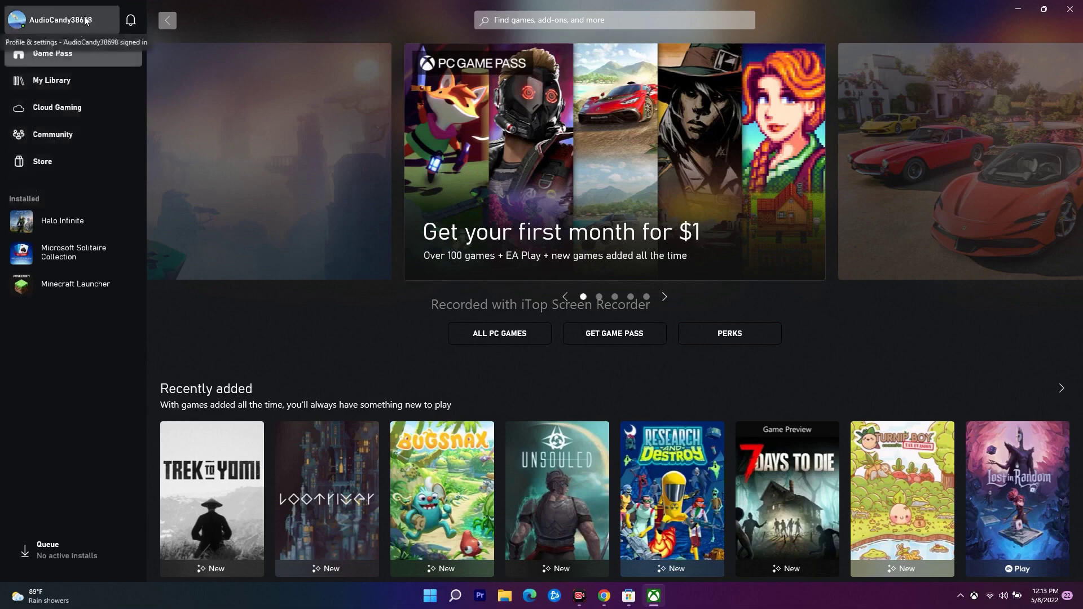
pyautogui.click(1044, 9)
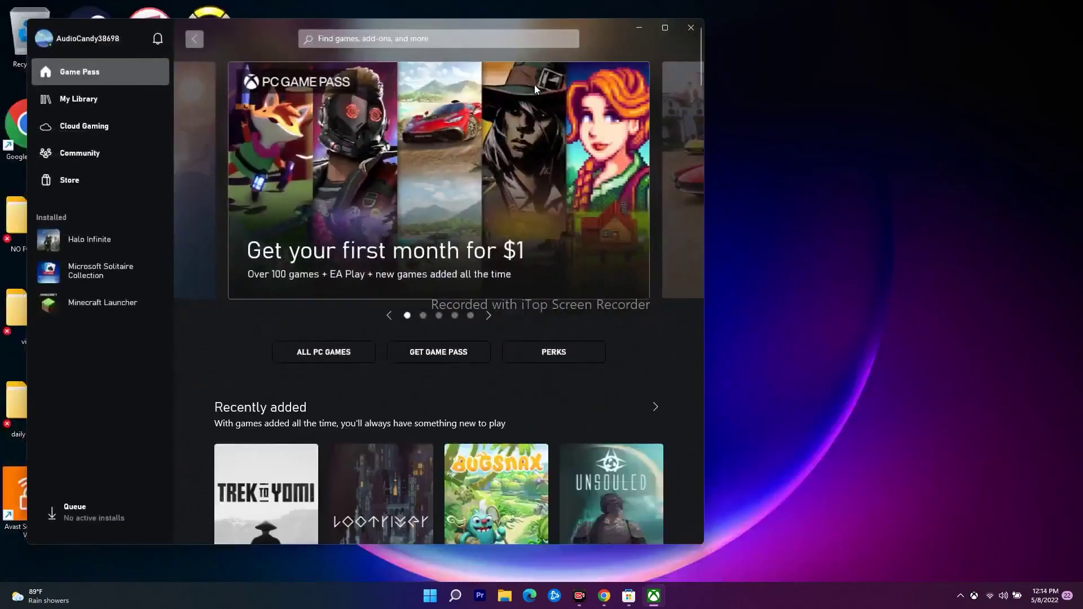
pyautogui.click(638, 29)
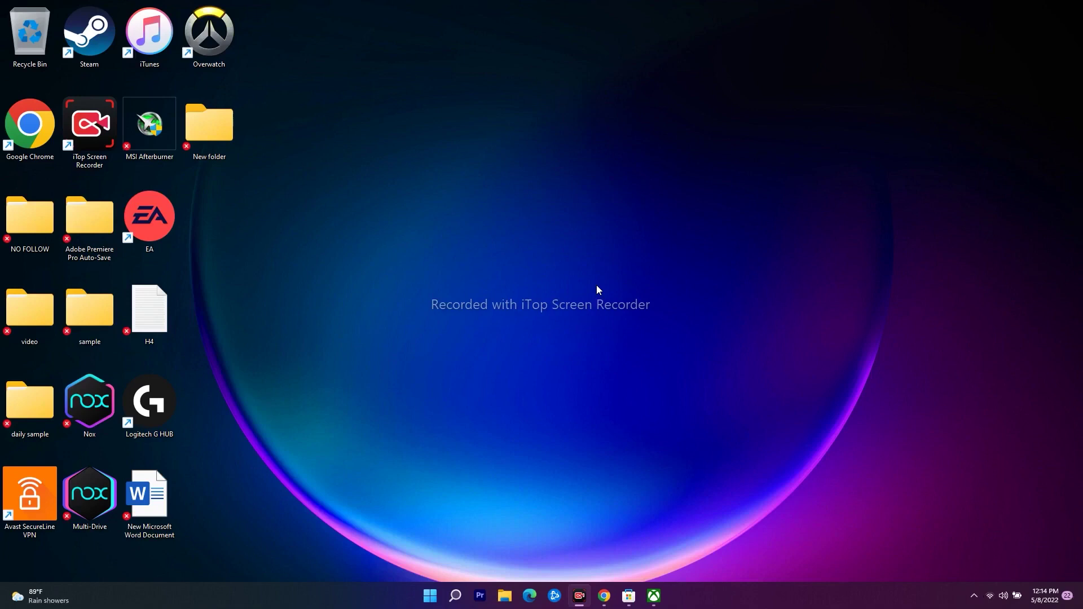
pyautogui.click(1043, 600)
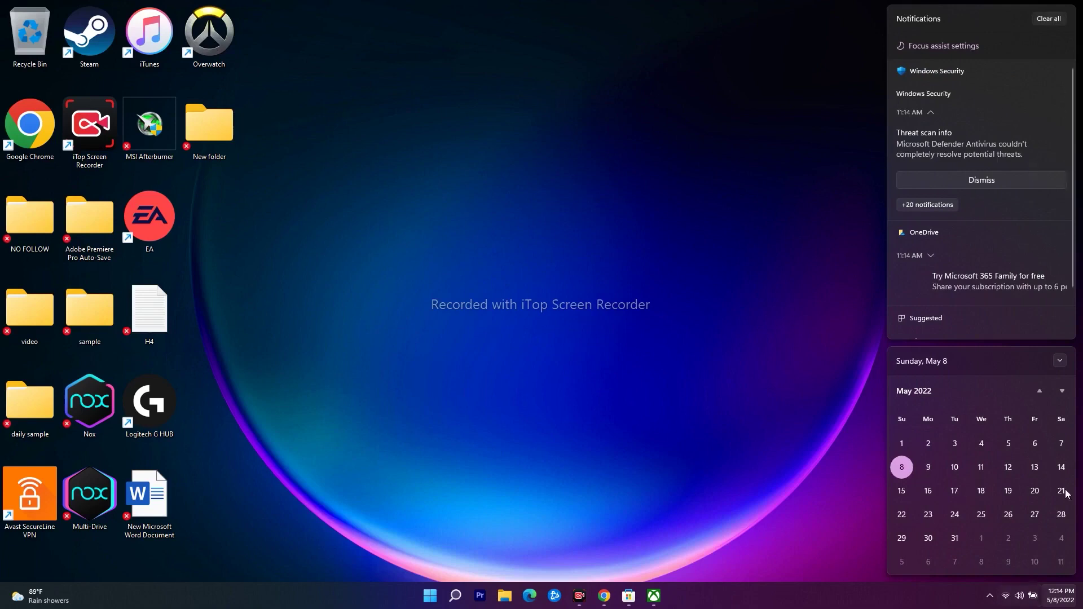
pyautogui.click(1044, 600)
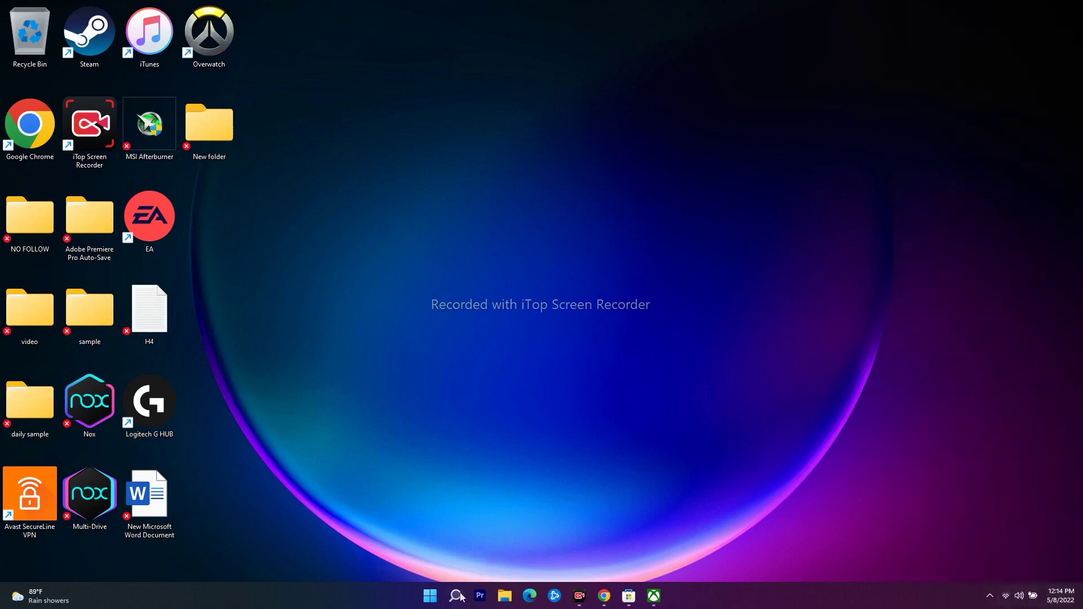
pyautogui.click(455, 596)
pyautogui.click(361, 420)
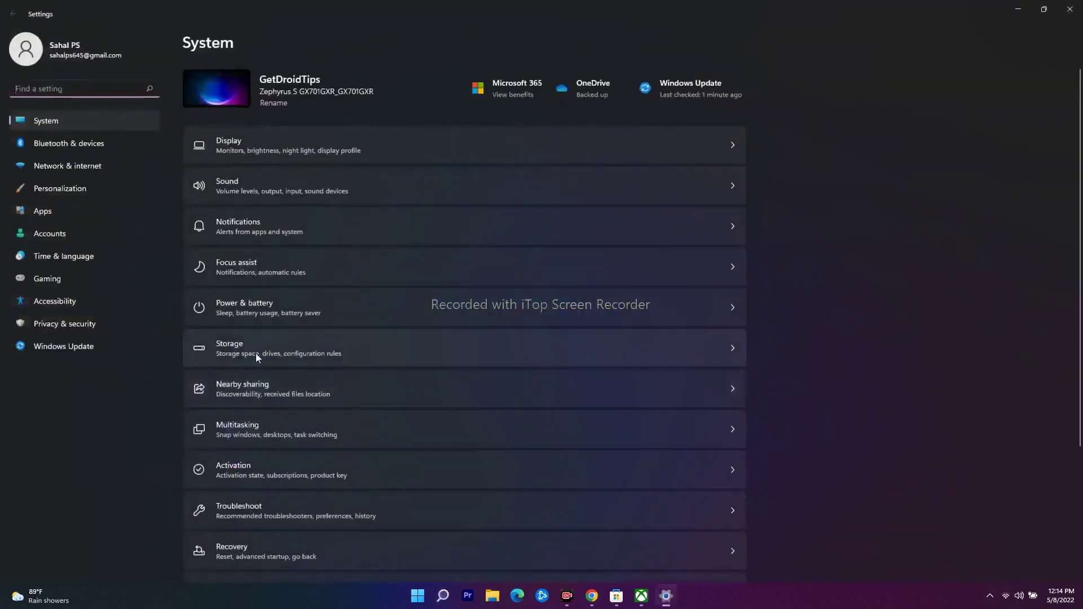
pyautogui.click(91, 255)
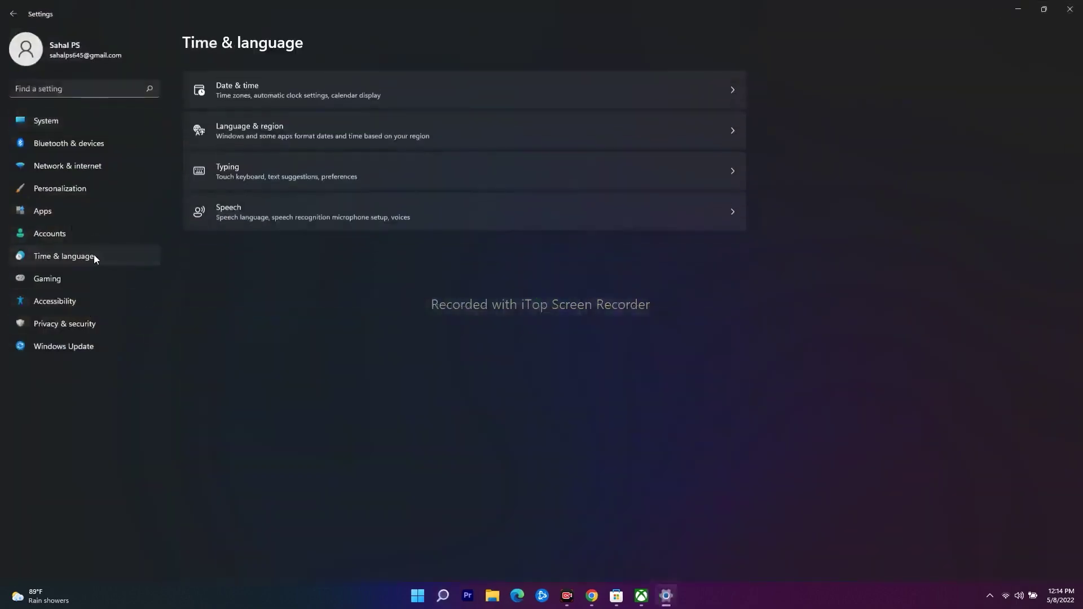
pyautogui.click(407, 78)
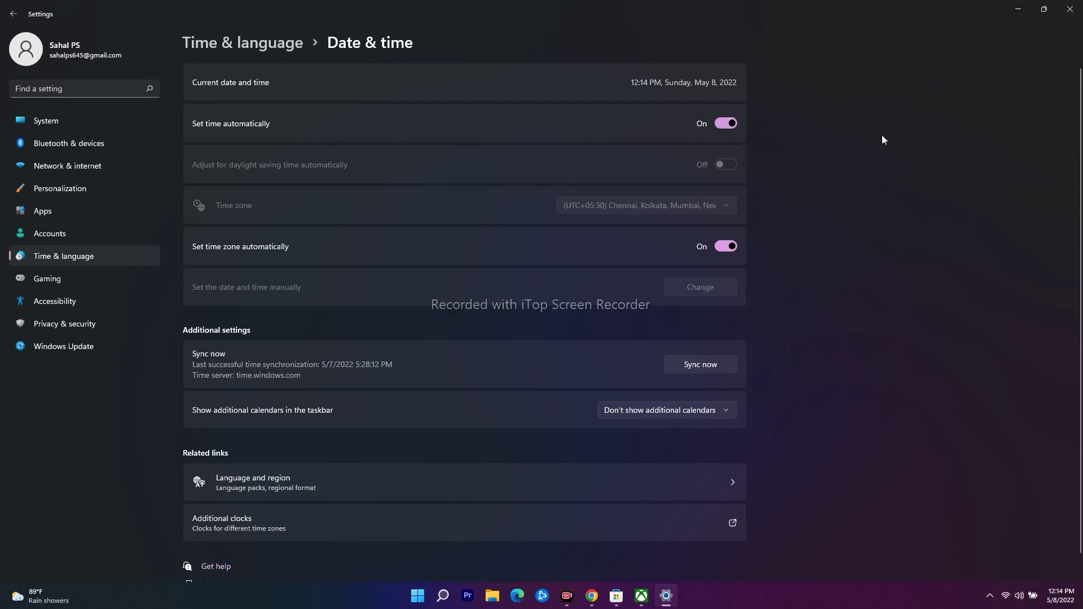
pyautogui.click(1070, 9)
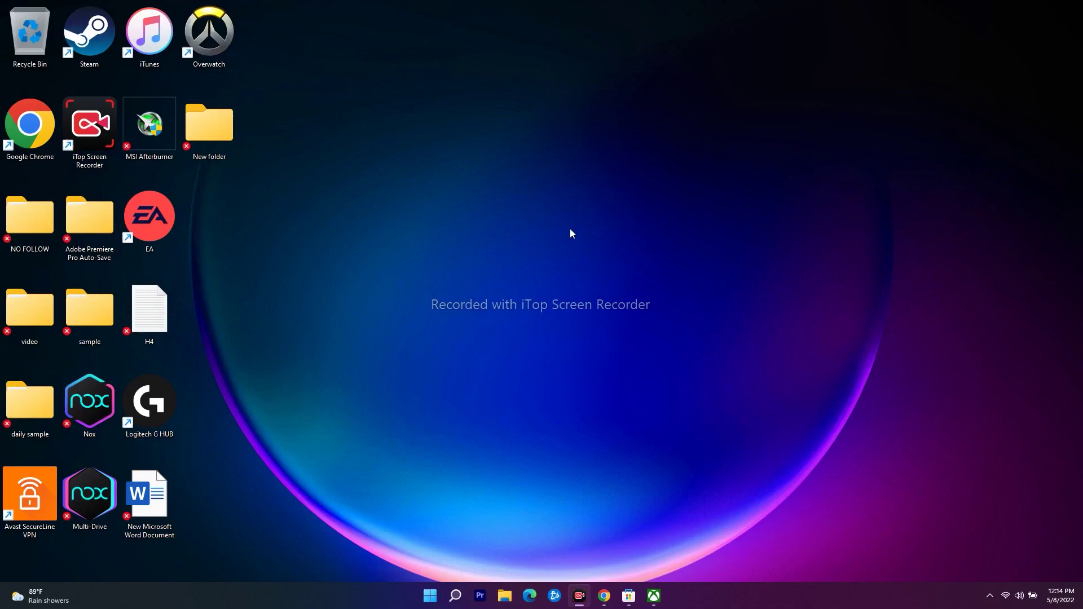
# Bring the Xbox app back full-screen on Game Pass and minimize it
pyautogui.click(653, 596)
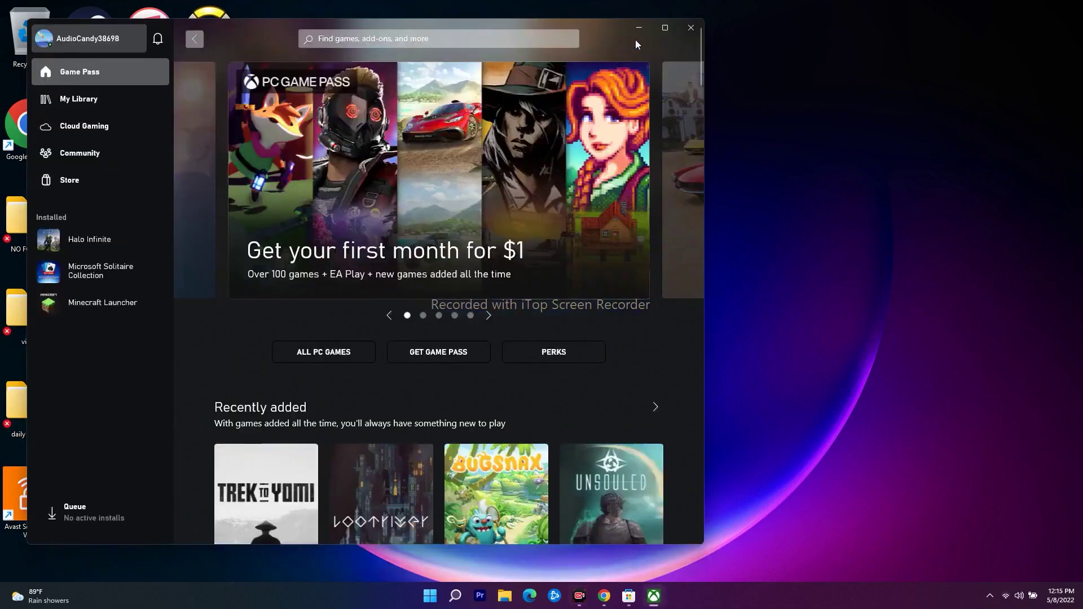
pyautogui.click(665, 28)
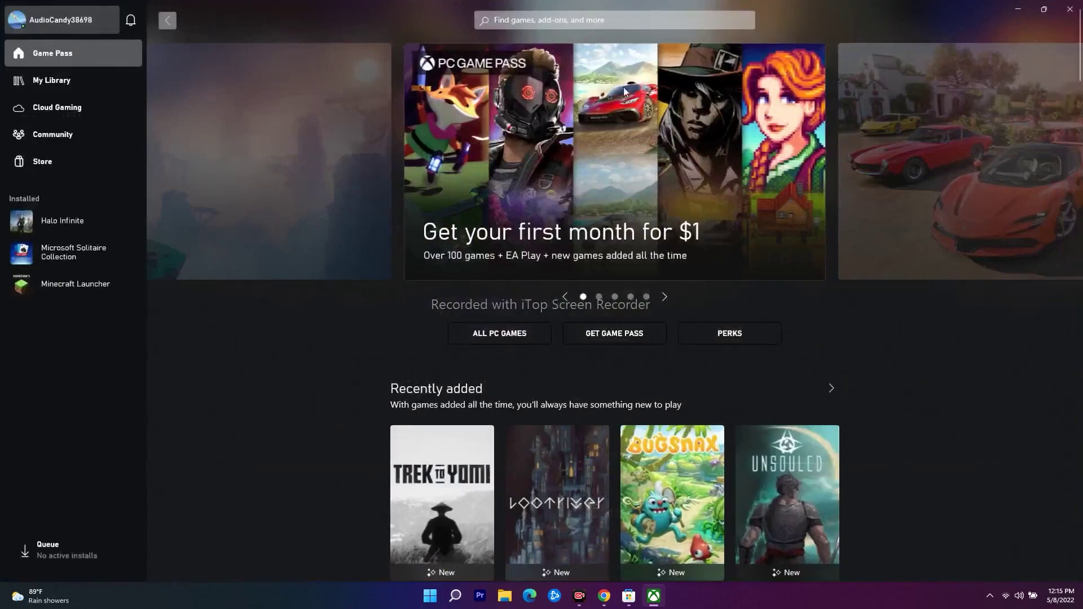
pyautogui.click(1019, 9)
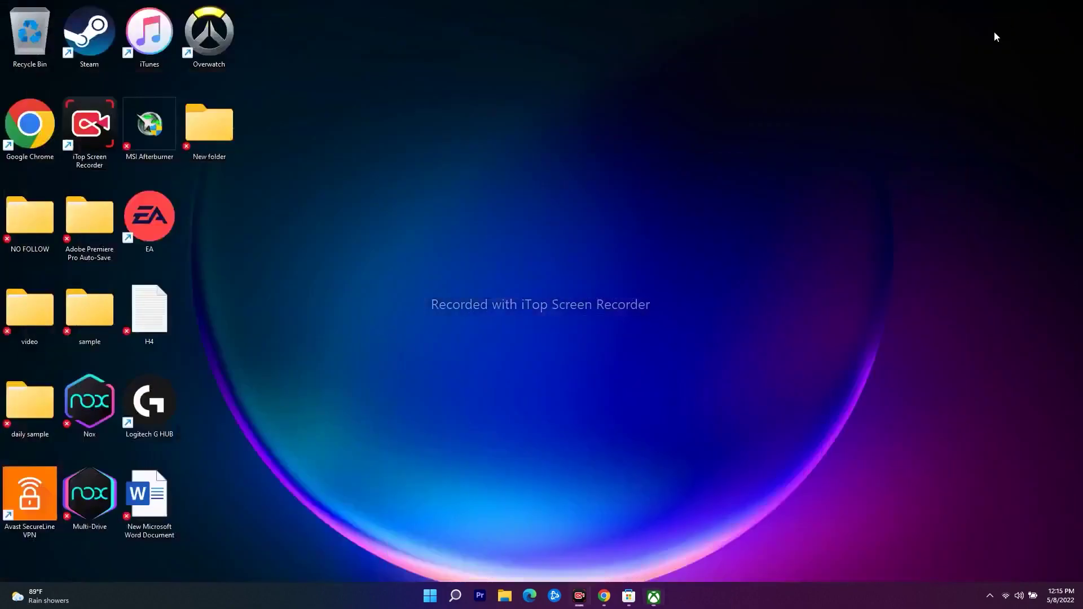
# Bring up Microsoft Store and its search box, minimize it, then show and minimize Xbox
pyautogui.click(629, 596)
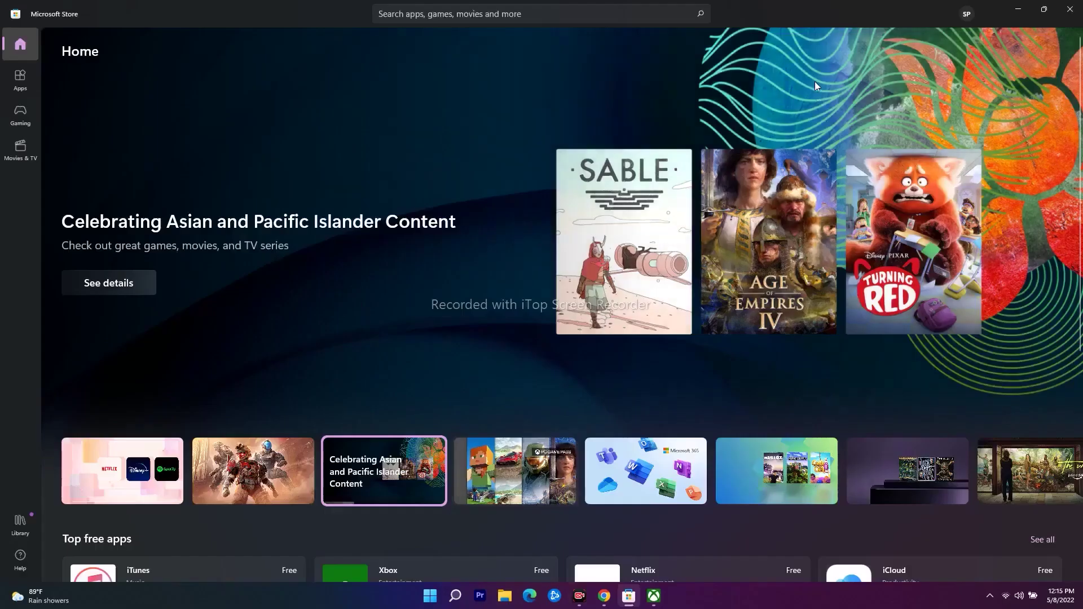
pyautogui.click(544, 16)
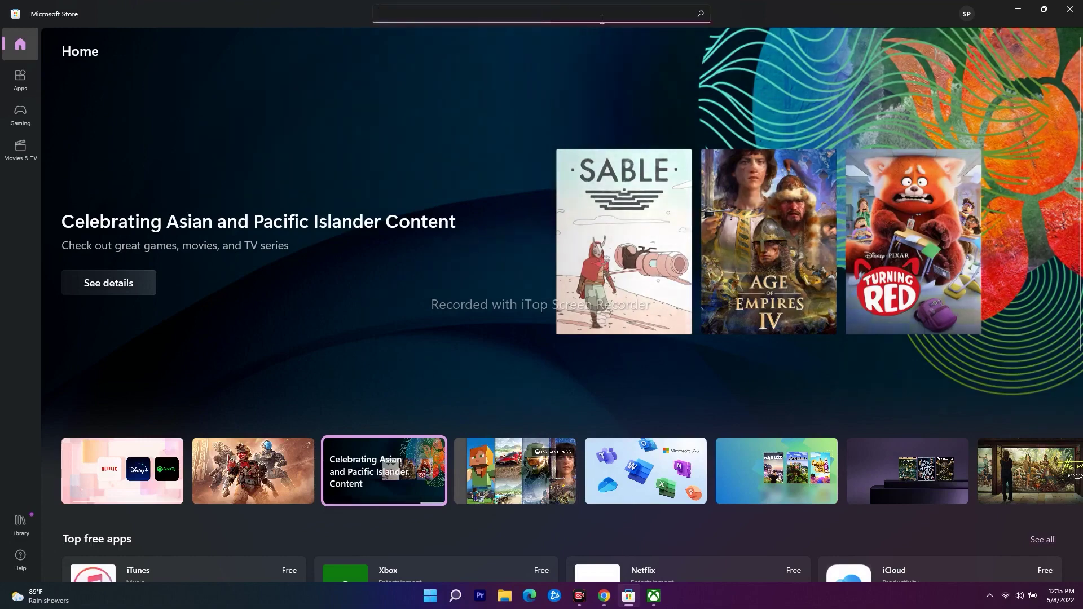
pyautogui.click(1018, 13)
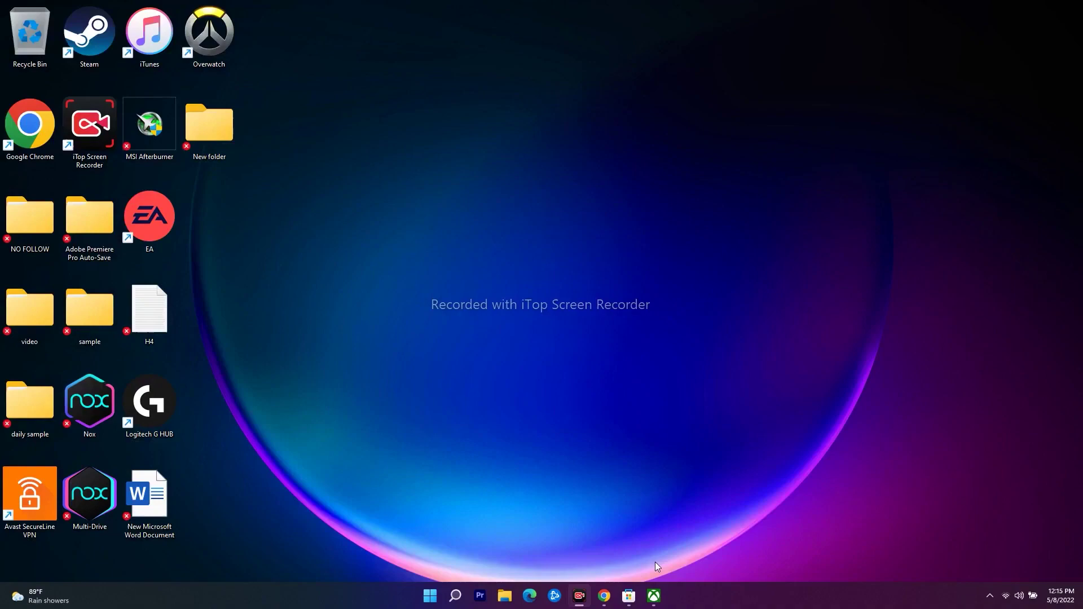
pyautogui.click(629, 596)
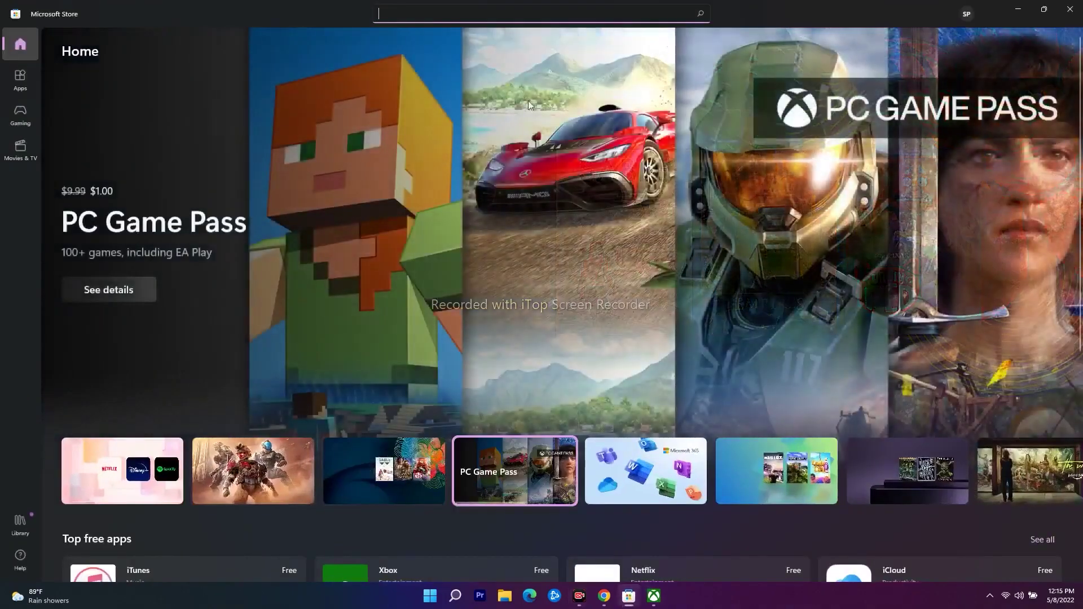
pyautogui.click(1019, 13)
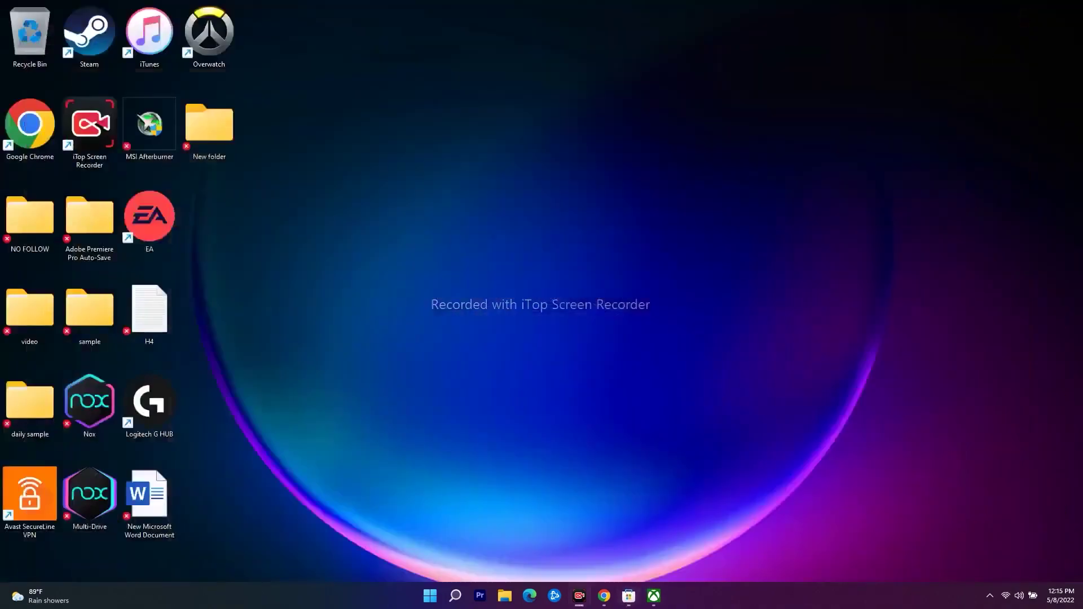
pyautogui.click(654, 596)
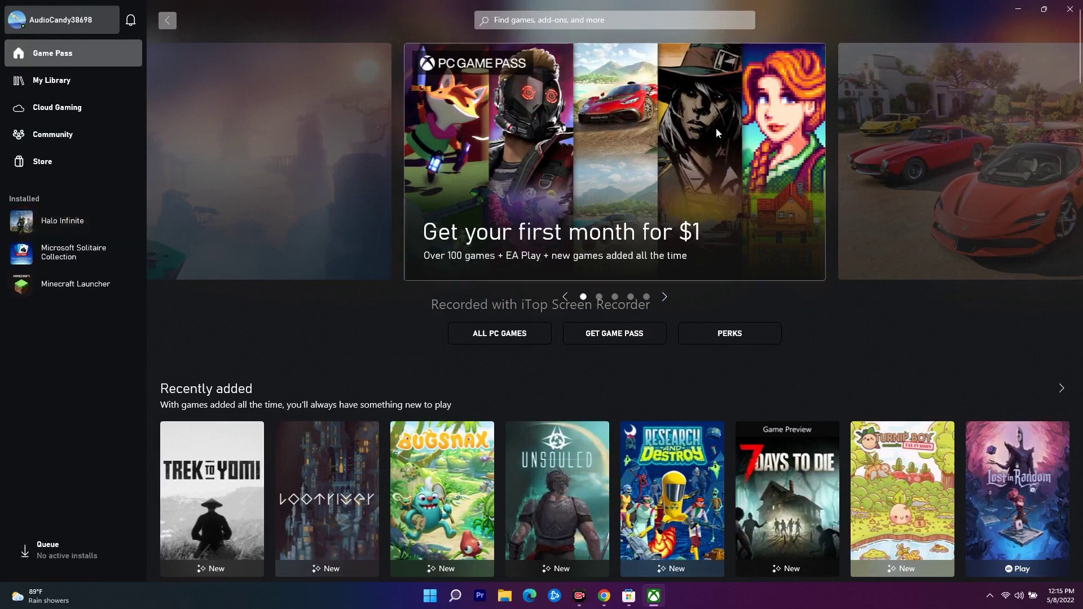
pyautogui.click(1017, 10)
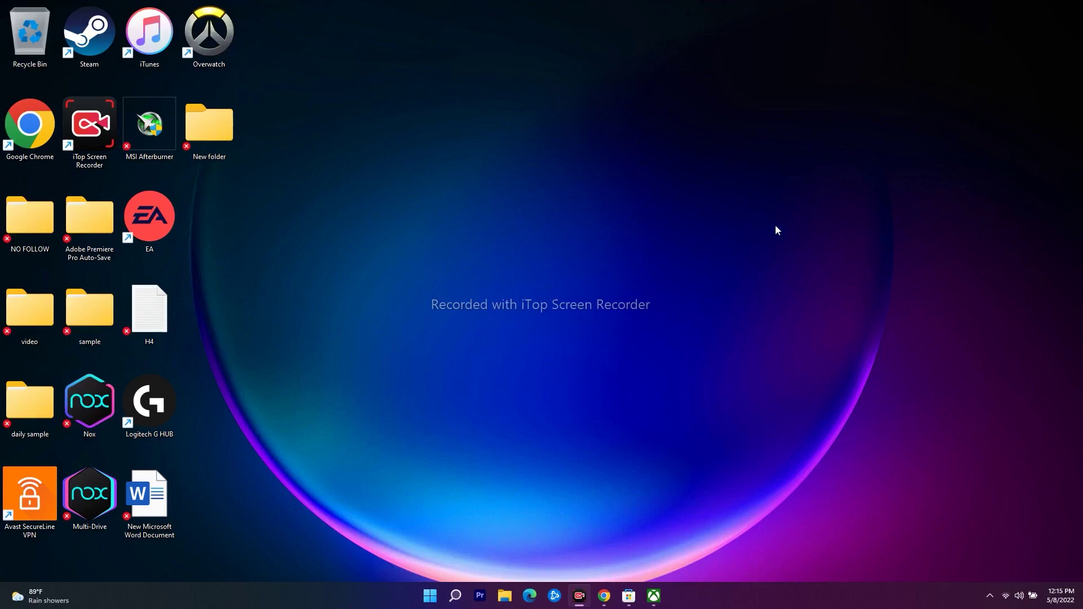
# Close the channel tab, copy the Get-AppxPackage re-register command from the description, and minimize Chrome
pyautogui.click(604, 596)
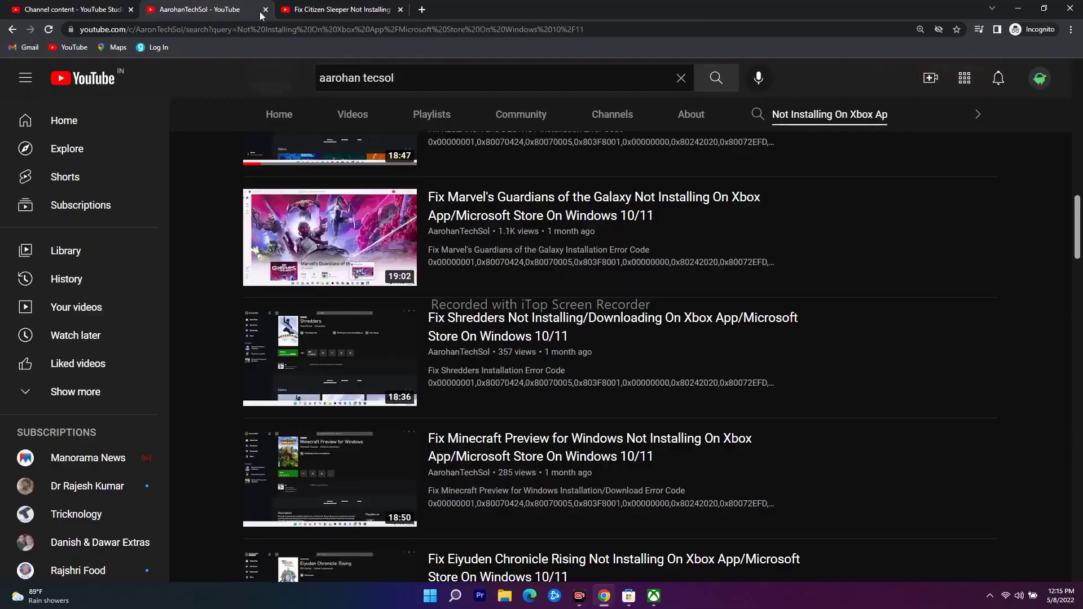
pyautogui.click(265, 9)
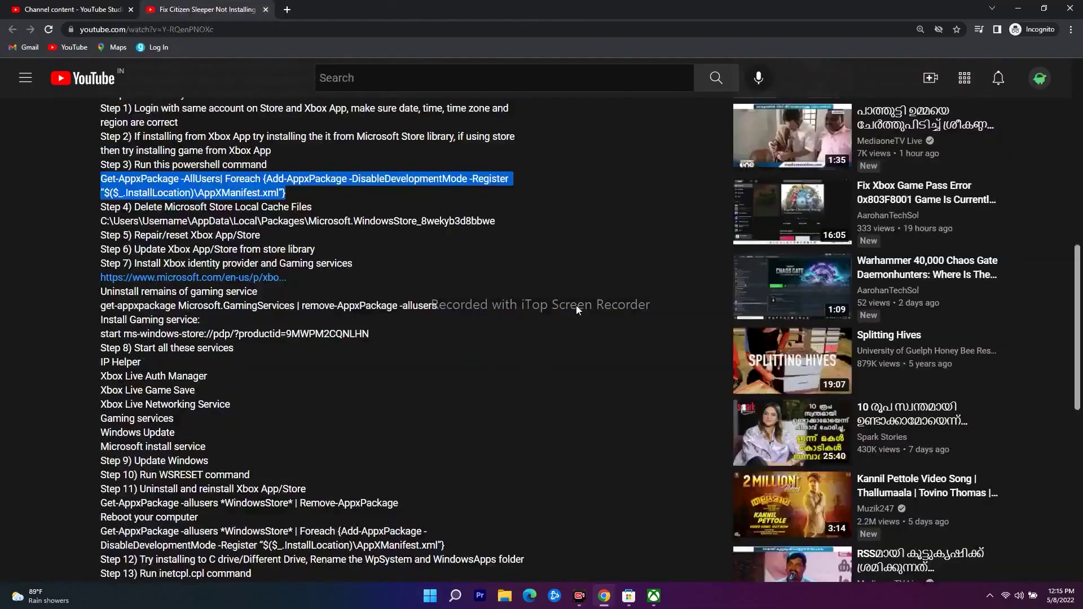
pyautogui.click(430, 316)
pyautogui.moveTo(291, 195); pyautogui.dragTo(91, 182)
pyautogui.rightClick(121, 182)
pyautogui.click(169, 218)
pyautogui.click(1017, 10)
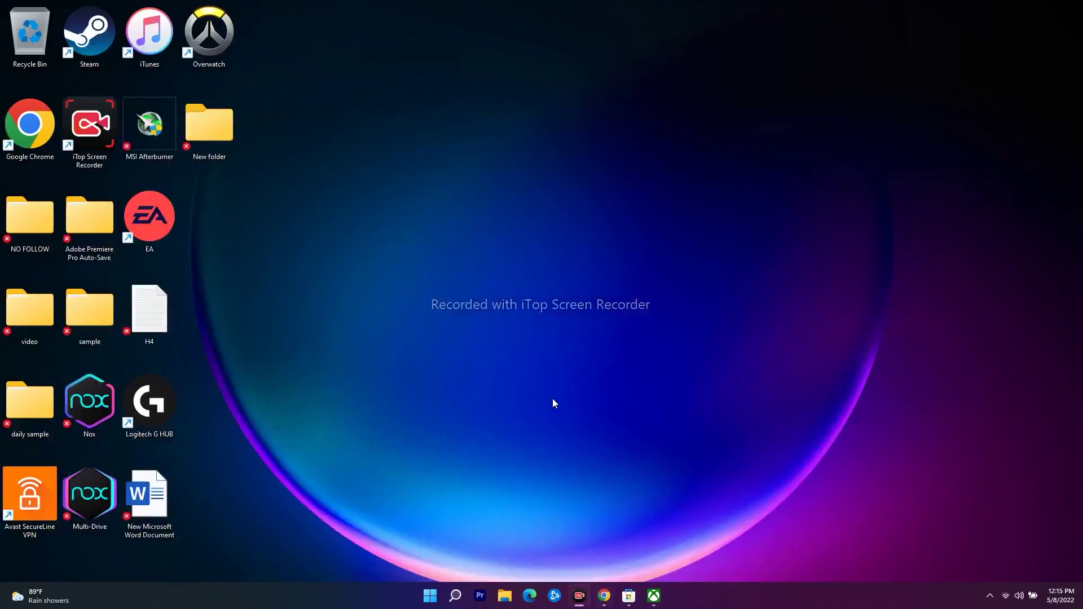
# Run the copied Get-AppxPackage re-register command in an administrator PowerShell, then close the console
pyautogui.click(456, 596)
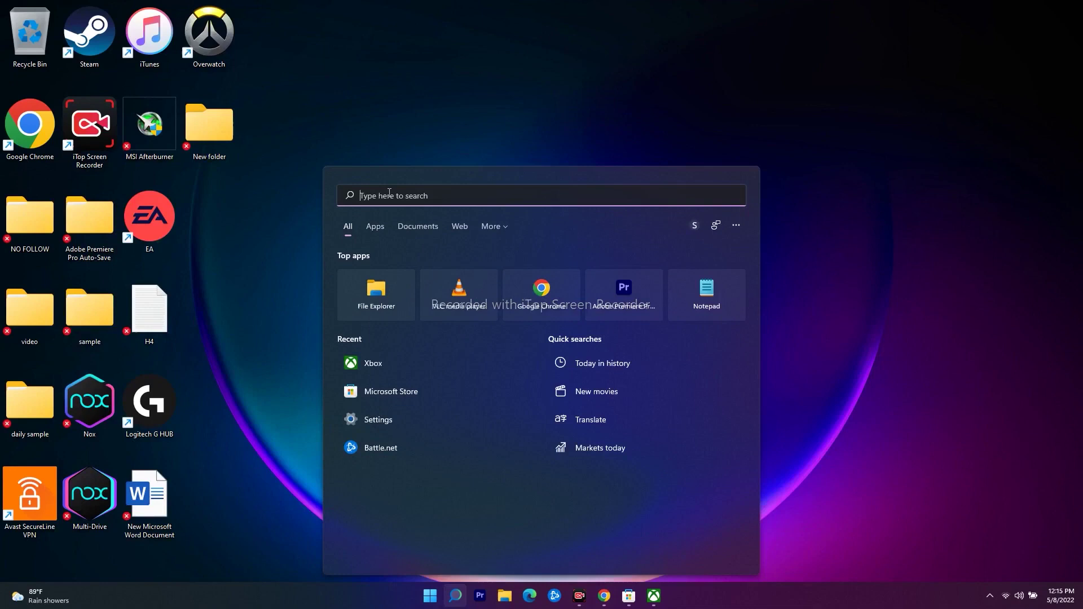
pyautogui.write('w')
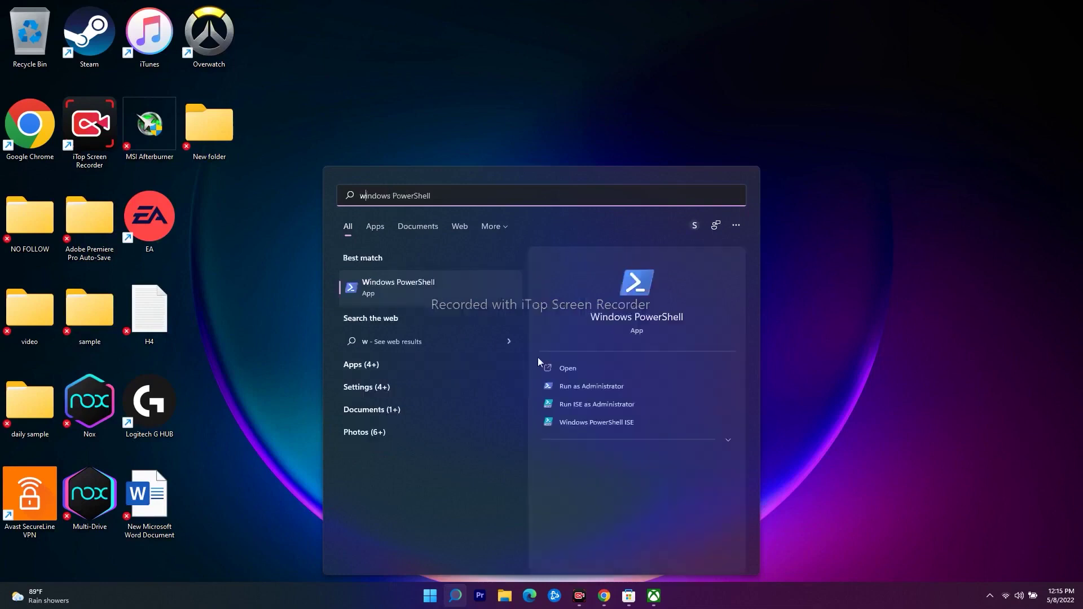
pyautogui.click(579, 389)
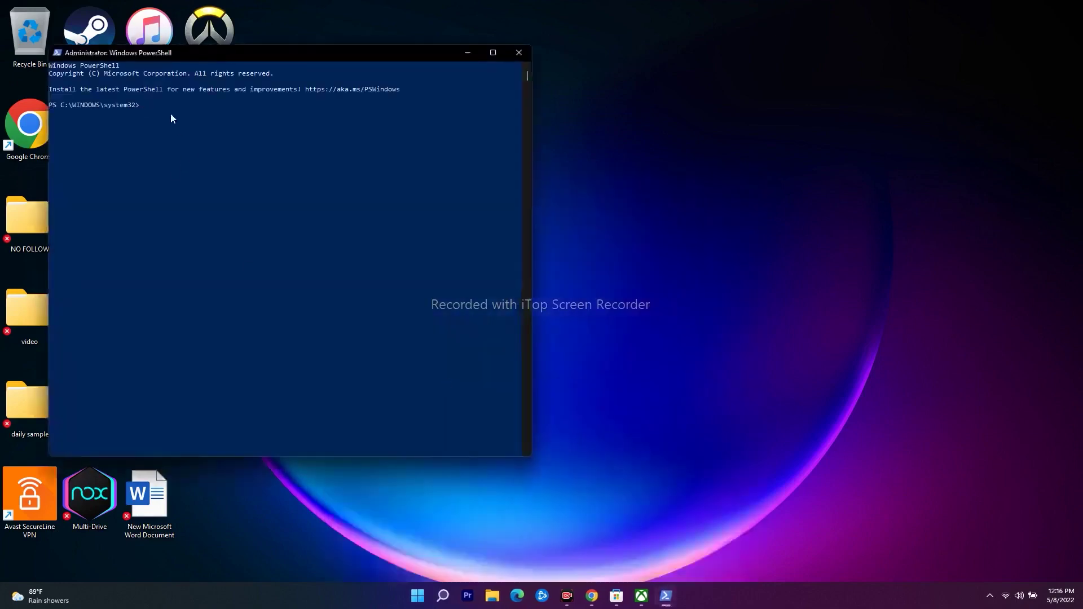
pyautogui.rightClick(172, 117)
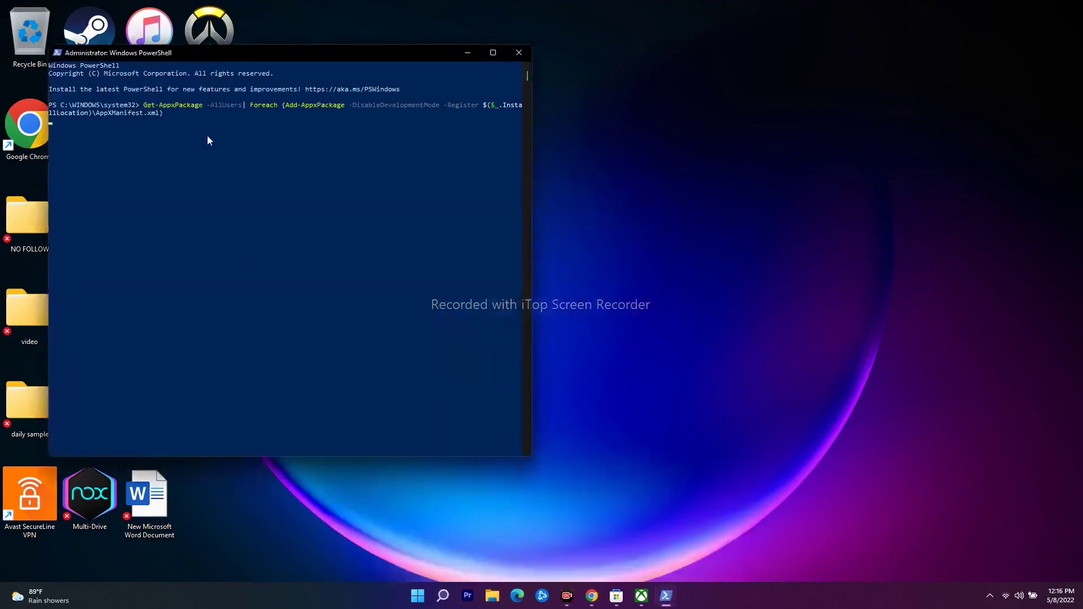
pyautogui.press('Return')
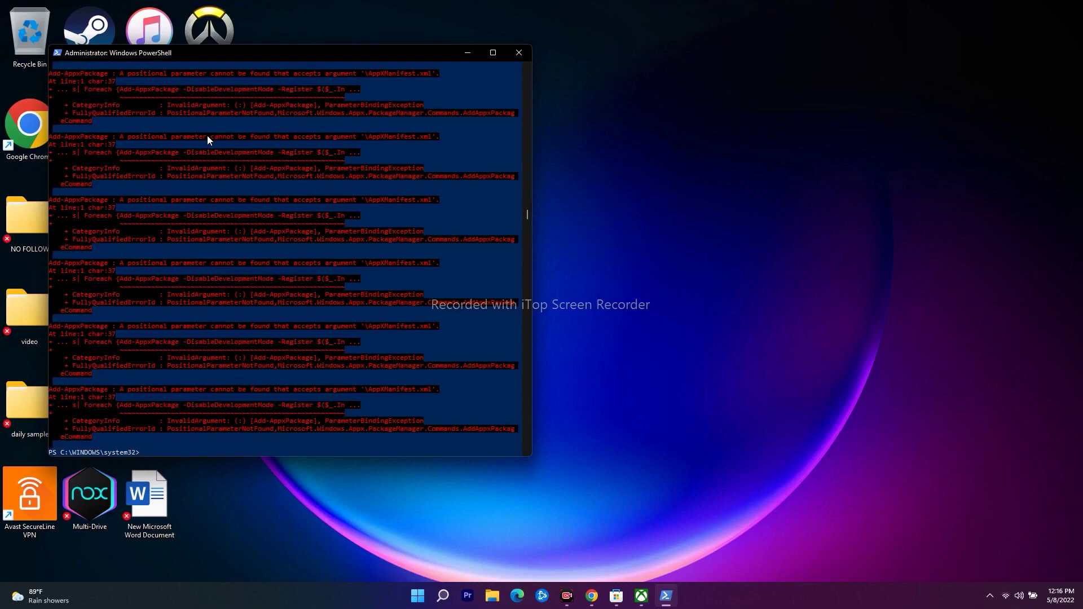
pyautogui.click(518, 56)
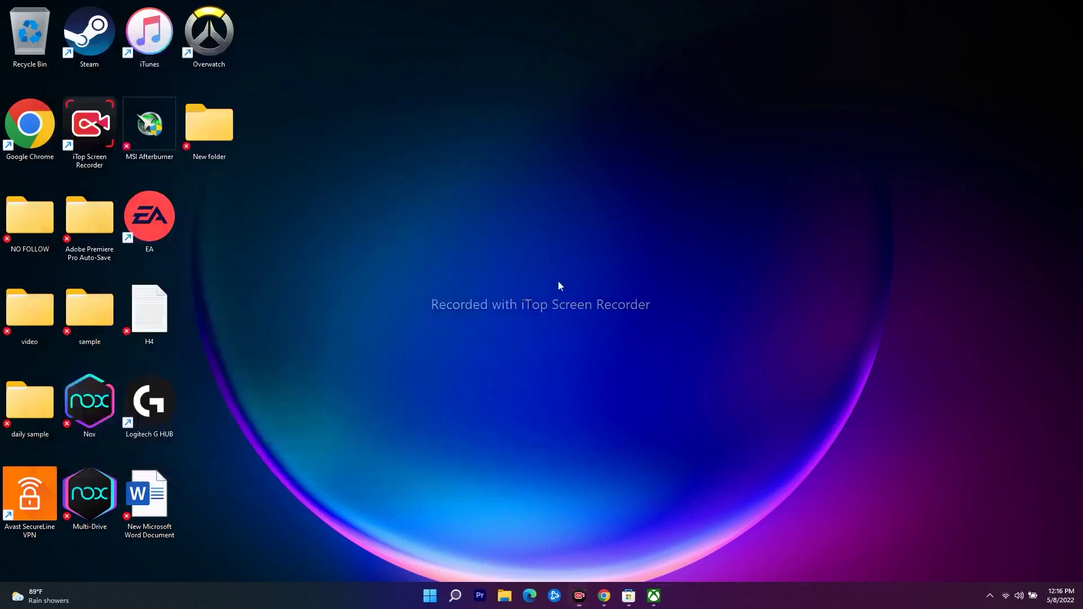
# Navigate File Explorer from This PC through C:, Users and the profile to AppData\Local
pyautogui.click(430, 596)
pyautogui.click(805, 482)
pyautogui.click(89, 127)
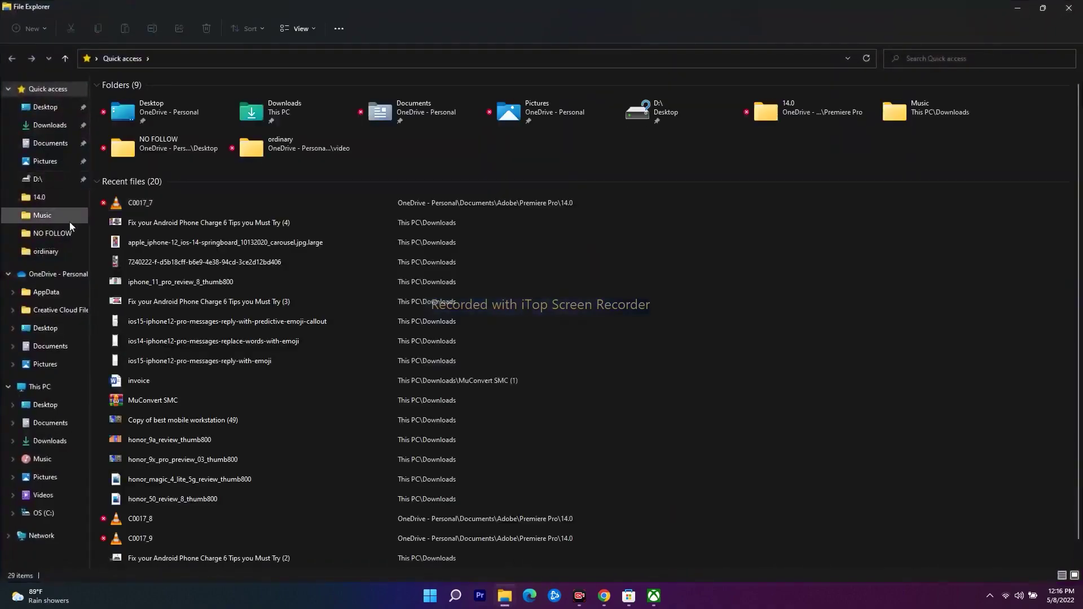
pyautogui.click(39, 386)
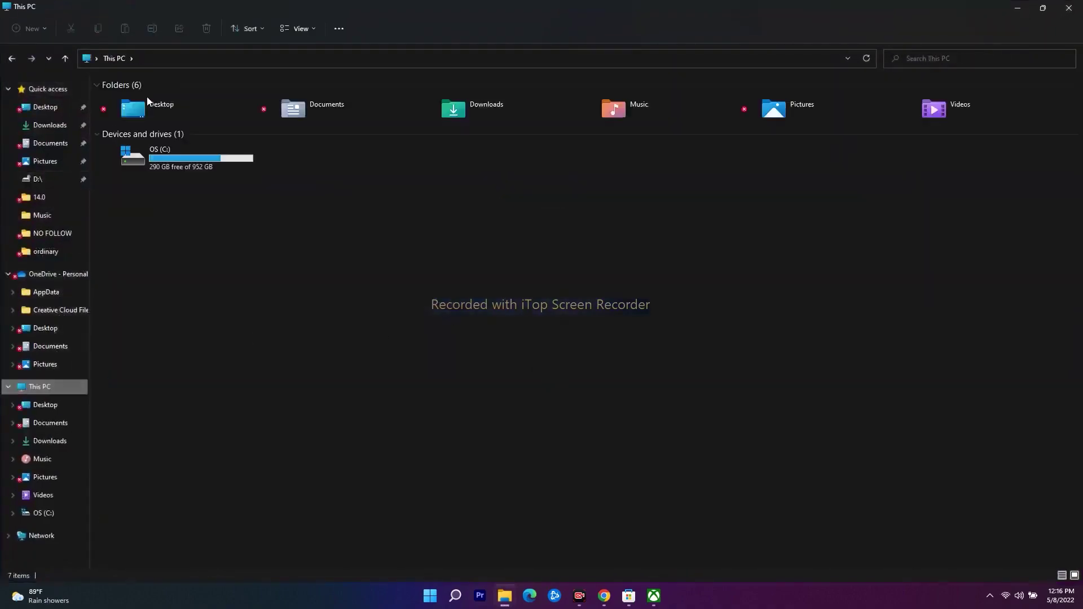
pyautogui.doubleClick(188, 162)
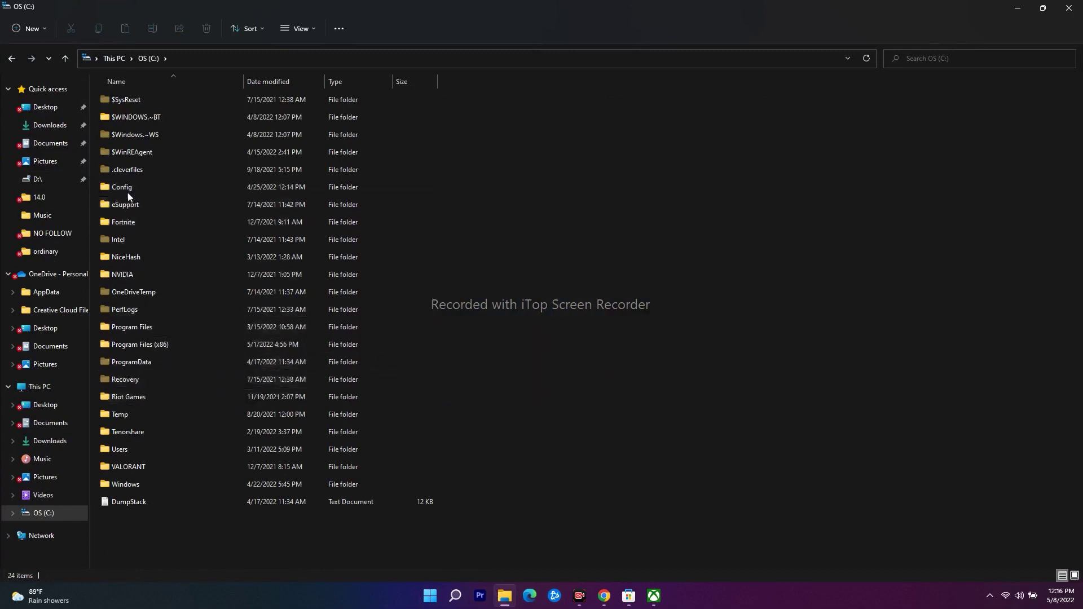
pyautogui.doubleClick(122, 454)
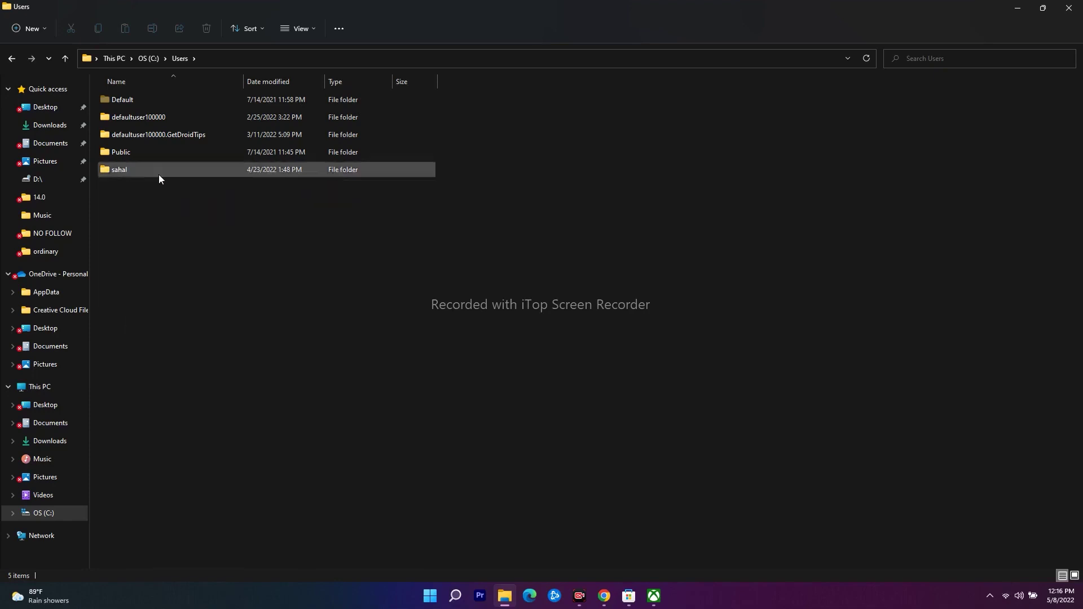
pyautogui.moveTo(128, 170)
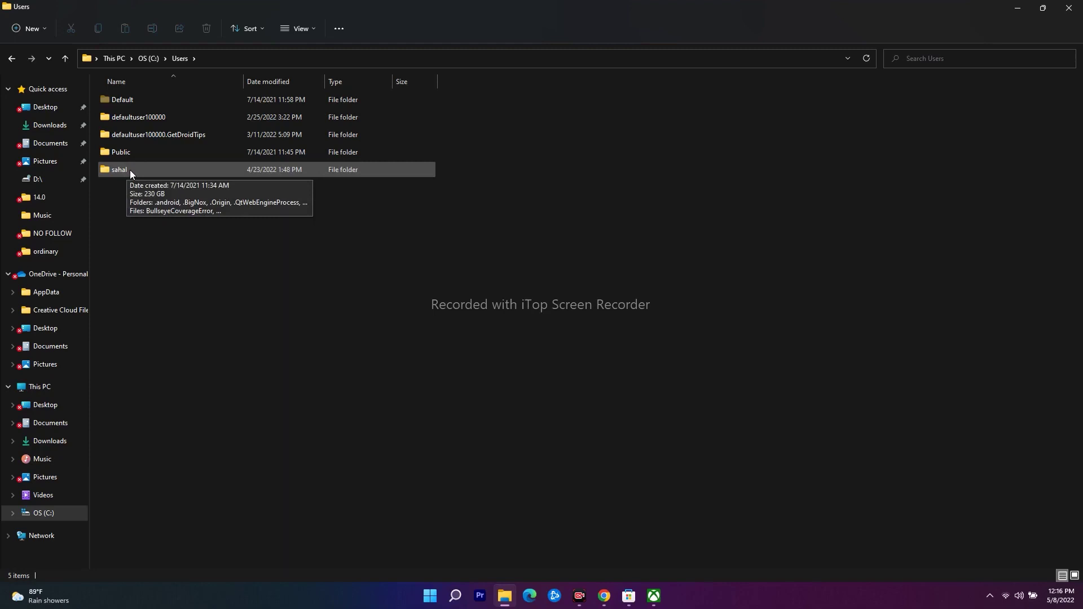
pyautogui.doubleClick(129, 170)
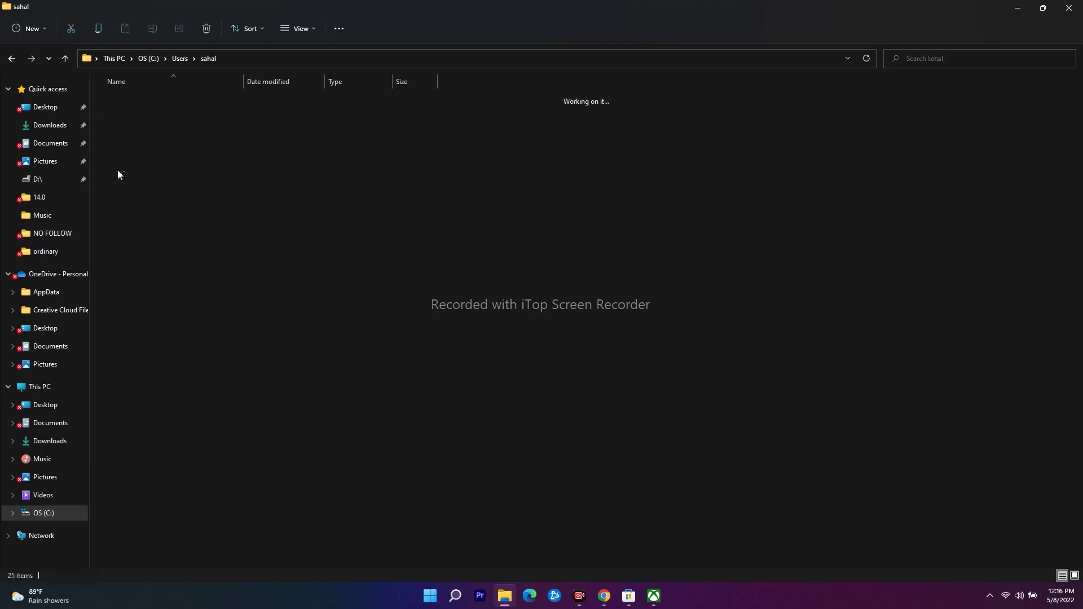
pyautogui.moveTo(136, 220)
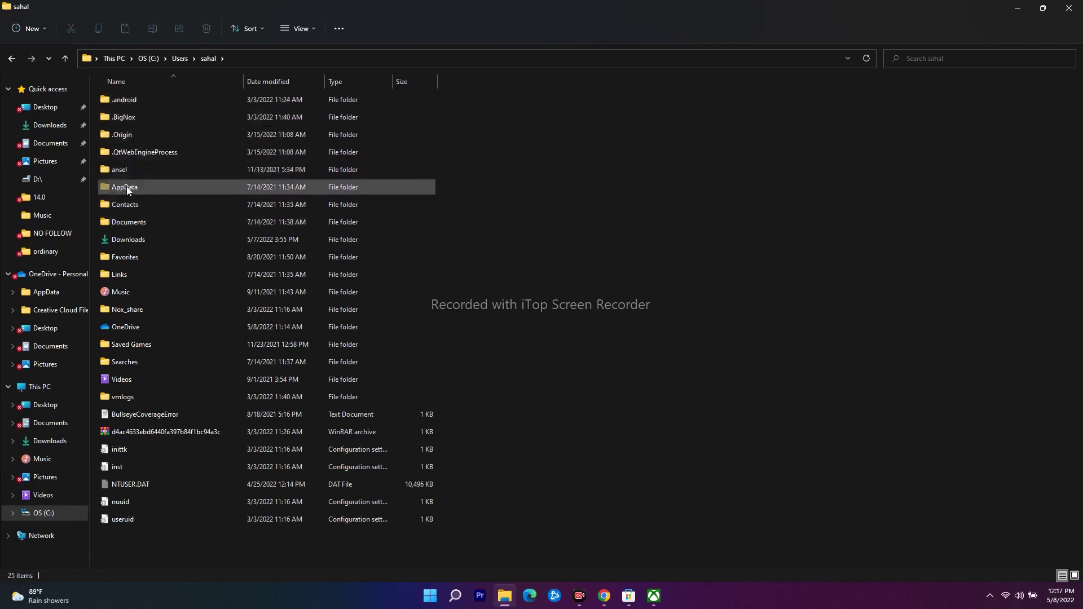
pyautogui.doubleClick(129, 188)
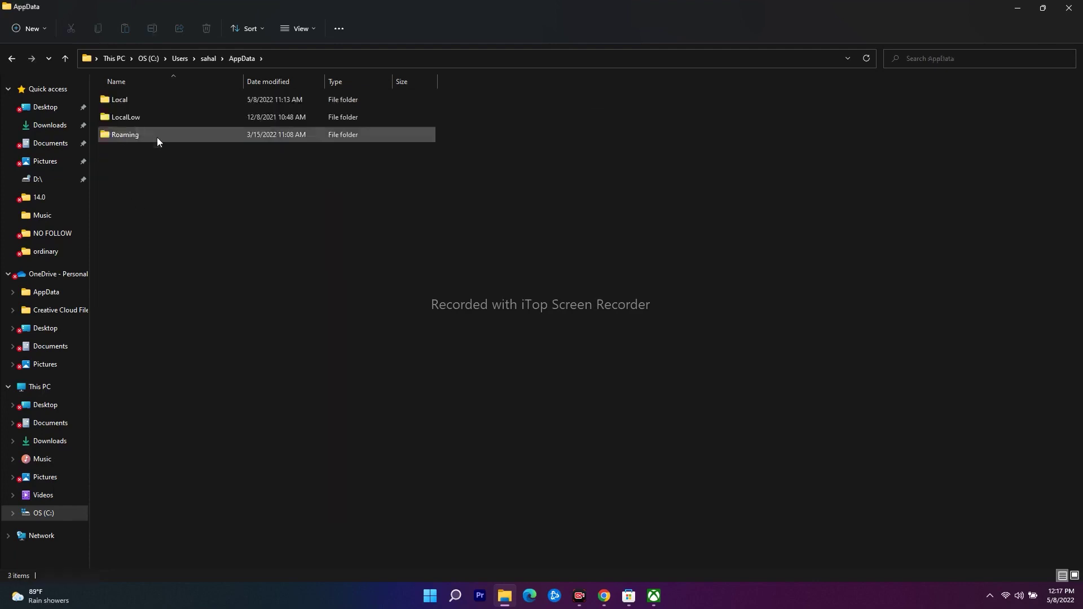
pyautogui.doubleClick(132, 104)
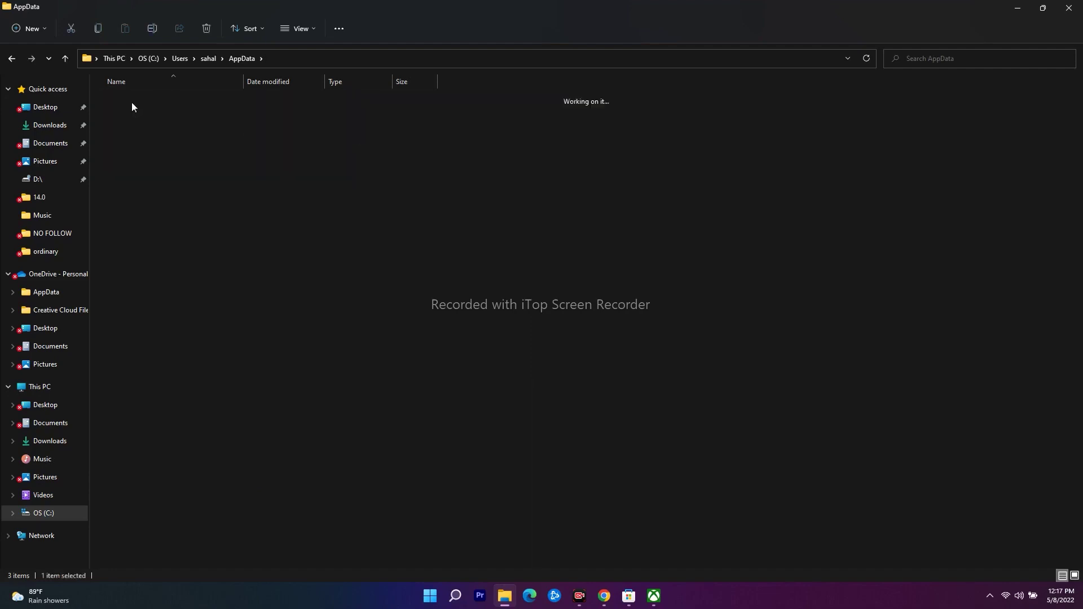
# Browse LocalLow\Microsoft and Roaming, then return to Local and scroll down to Packages
pyautogui.click(17, 61)
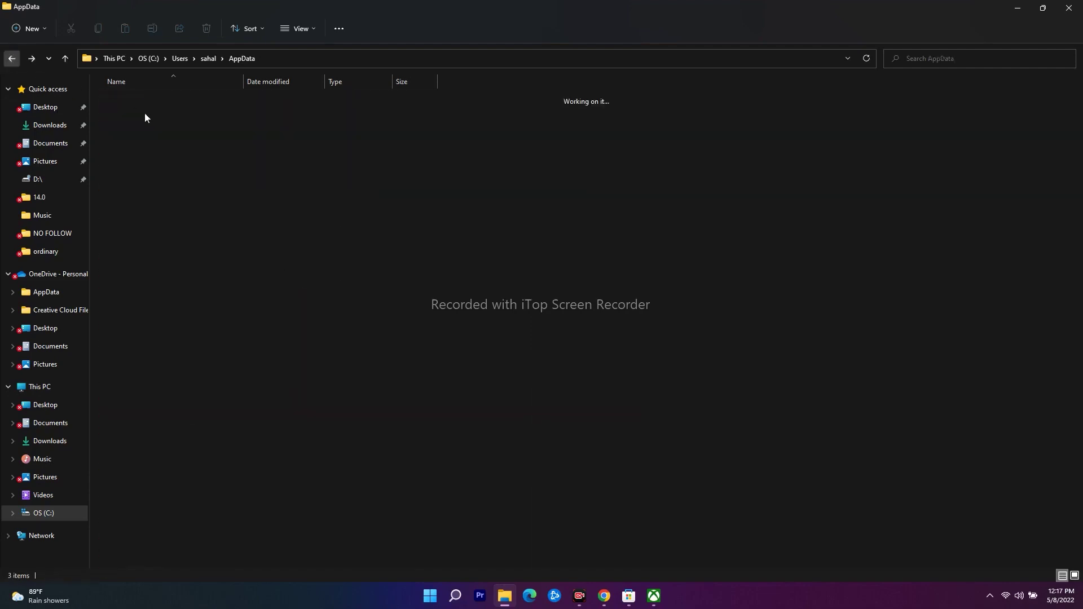
pyautogui.doubleClick(134, 119)
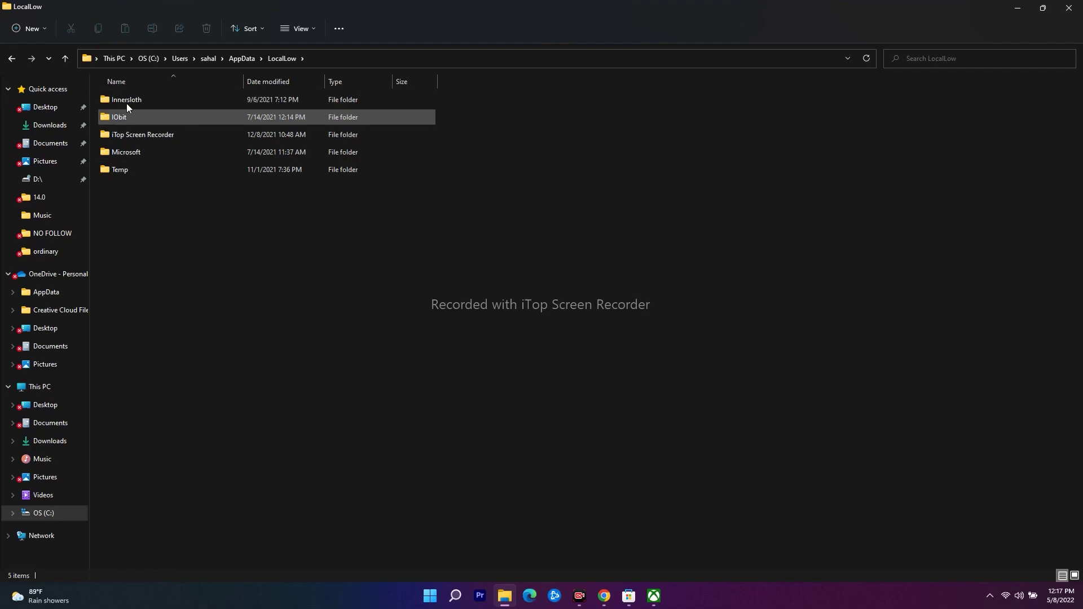
pyautogui.doubleClick(135, 153)
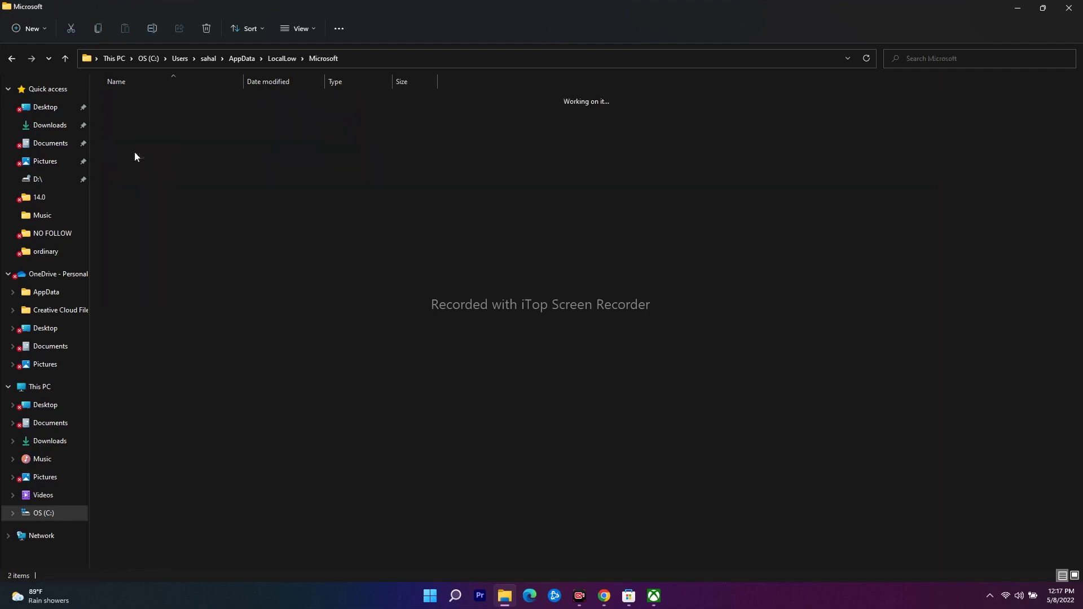
pyautogui.click(11, 64)
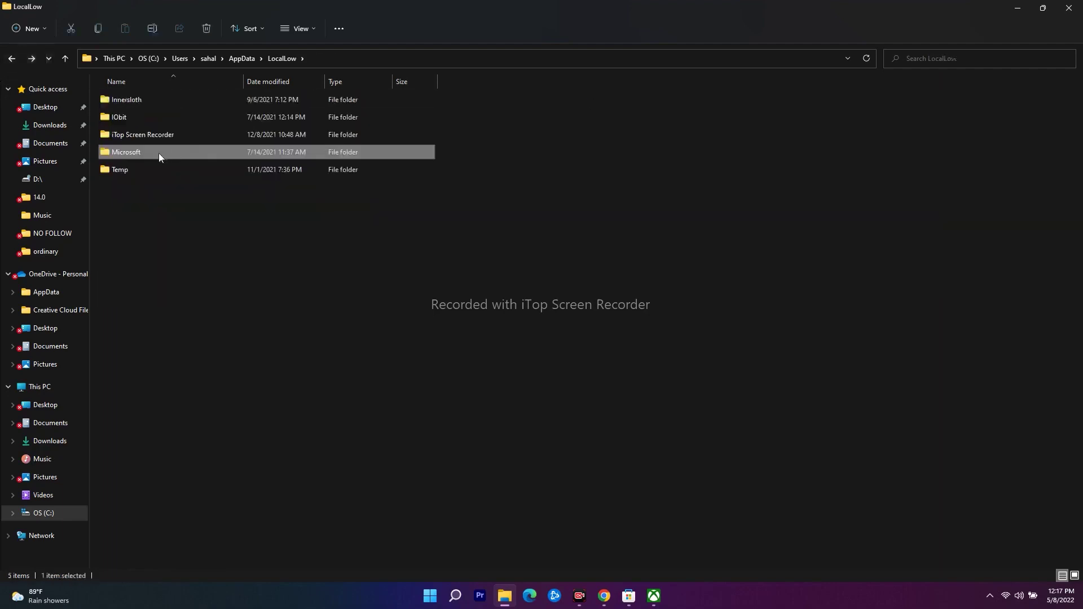
pyautogui.click(11, 62)
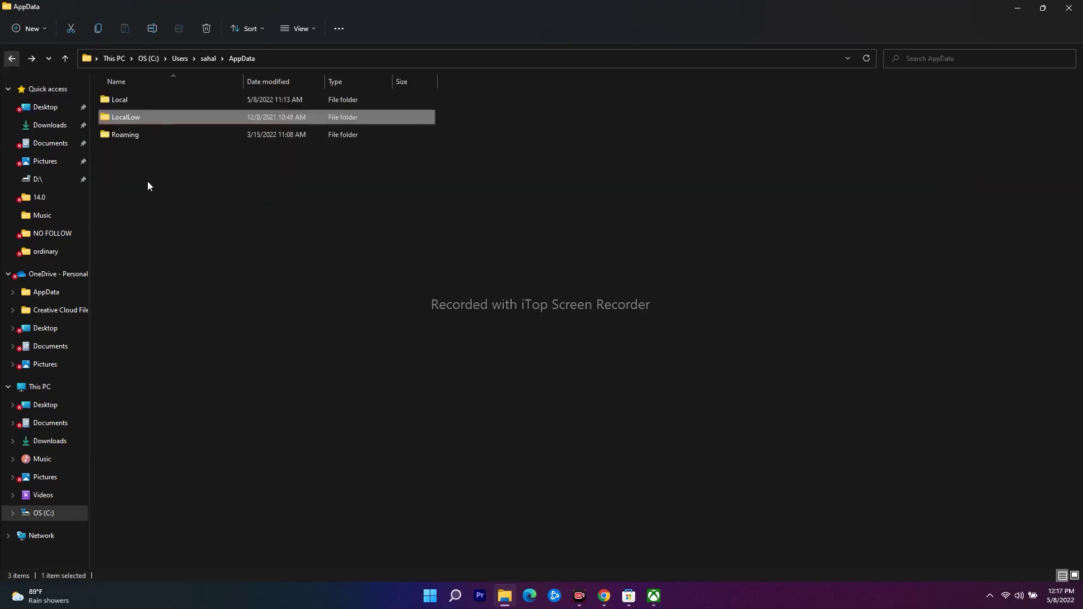
pyautogui.doubleClick(140, 134)
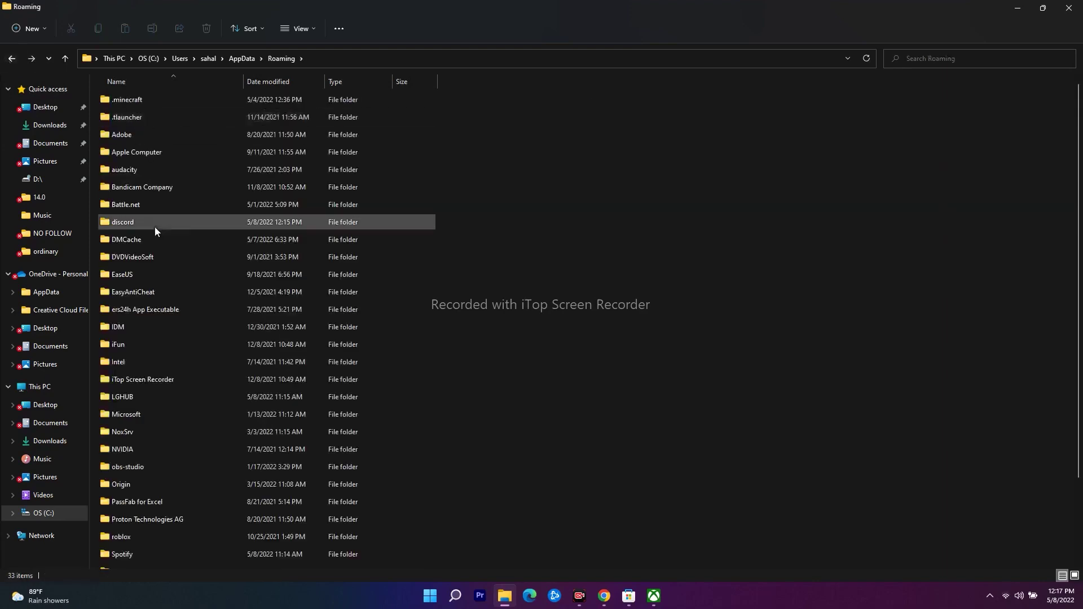
pyautogui.click(11, 59)
pyautogui.doubleClick(146, 100)
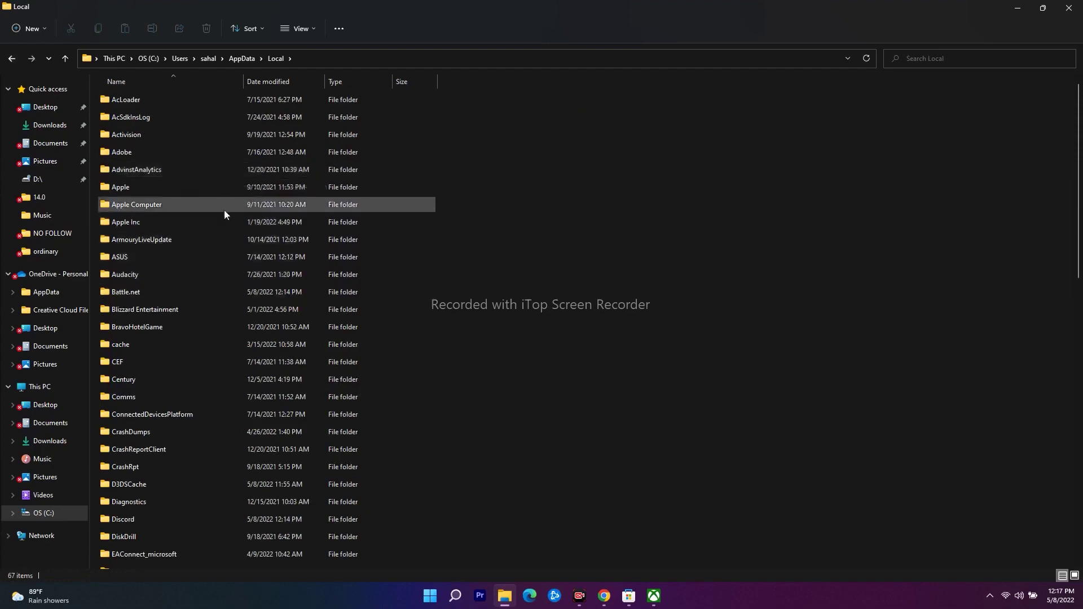
pyautogui.scroll(-7, 225, 210)
pyautogui.scroll(-4, 224, 210)
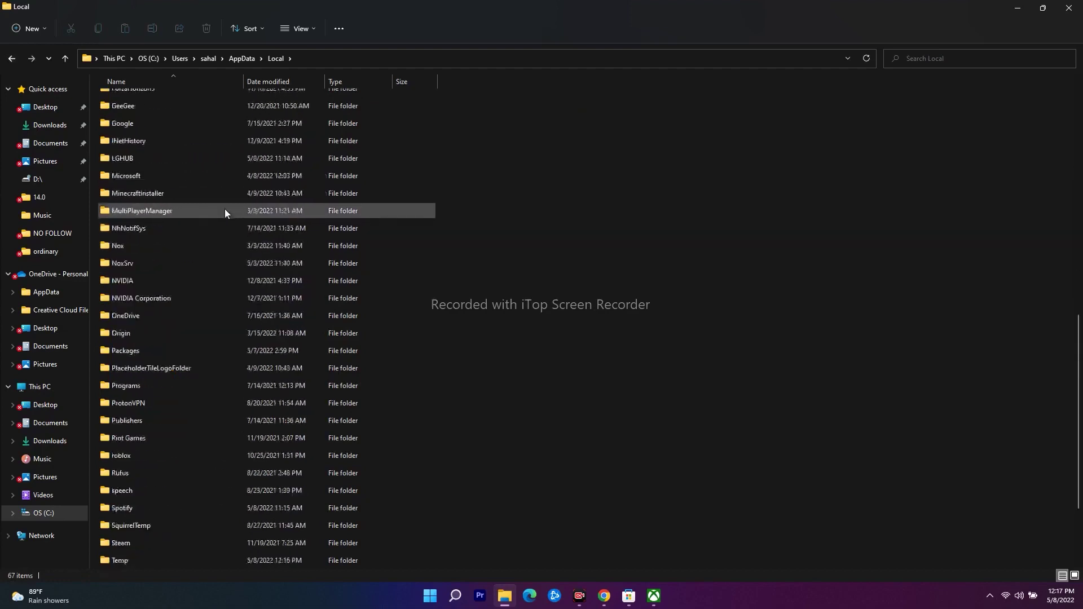
# Open Packages, then the MicrosoftTeams_8wekyb3d8bbwe package and its LocalCache folder
pyautogui.doubleClick(143, 351)
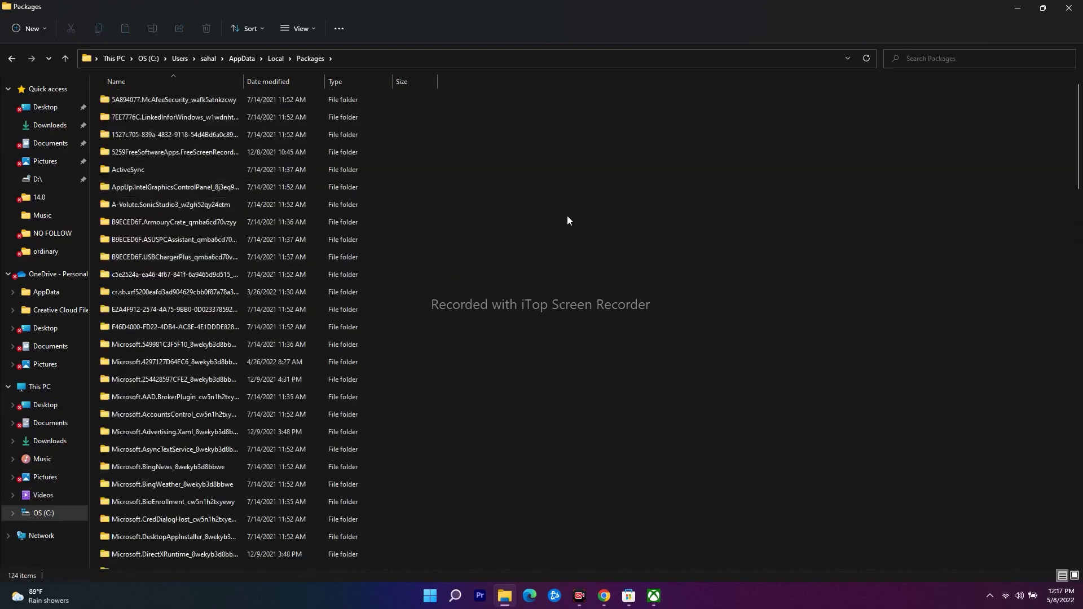
pyautogui.scroll(-20, 526, 206)
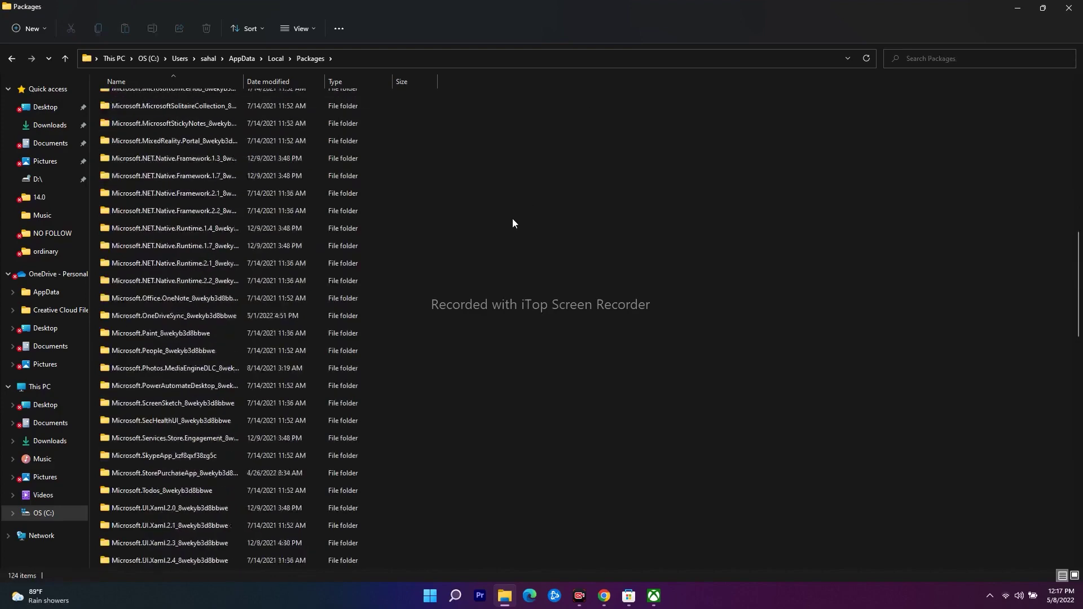
pyautogui.scroll(-10, 513, 223)
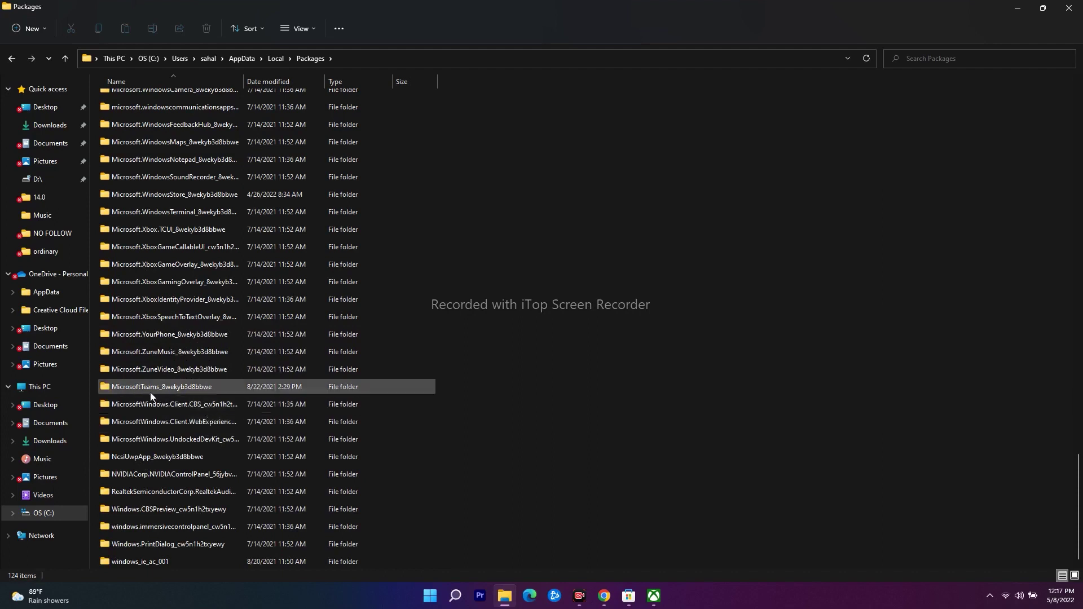
pyautogui.moveTo(164, 391)
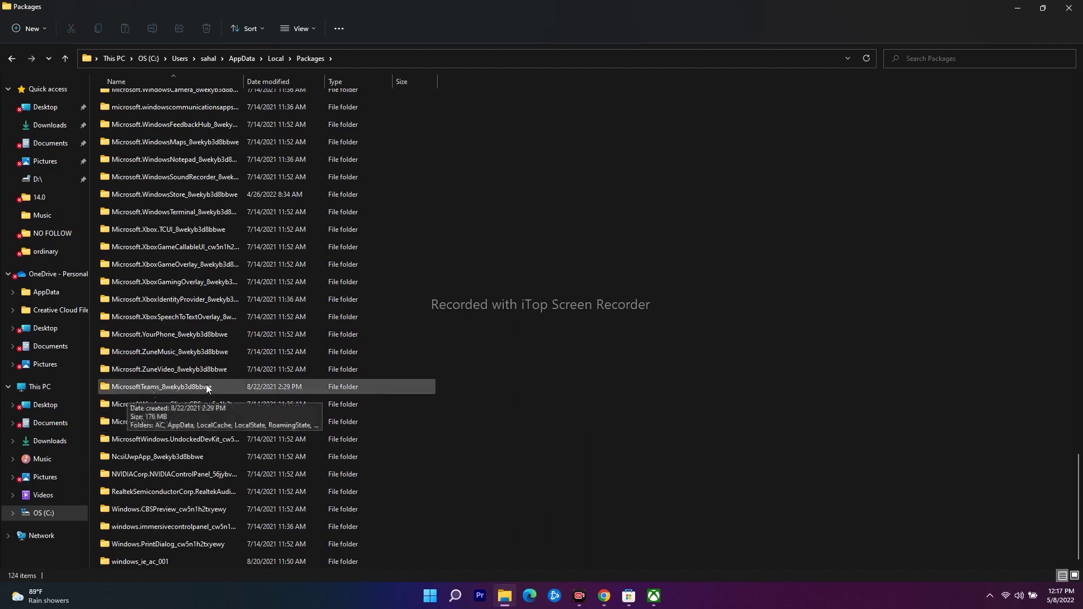
pyautogui.doubleClick(177, 389)
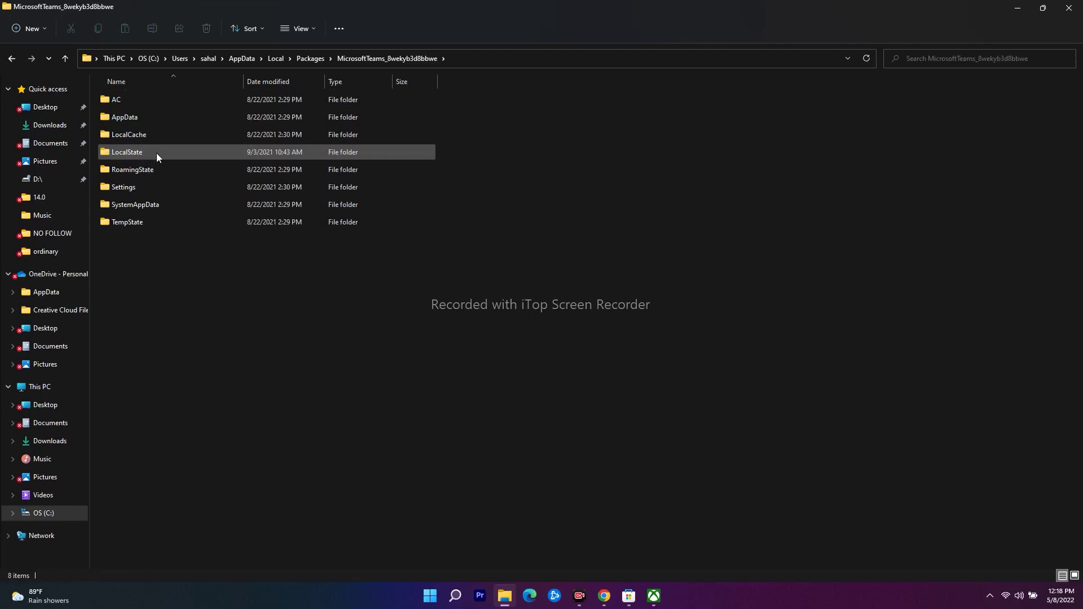
pyautogui.doubleClick(150, 137)
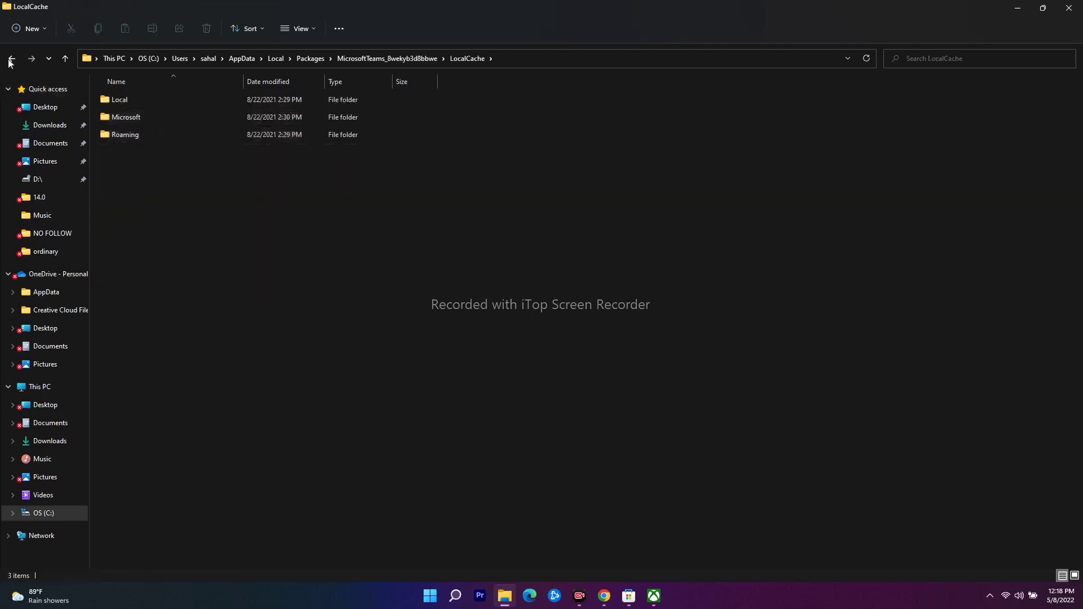
# Go back, view the LocalCache folder's context menu, dismiss it, and close File Explorer
pyautogui.click(10, 60)
pyautogui.rightClick(144, 138)
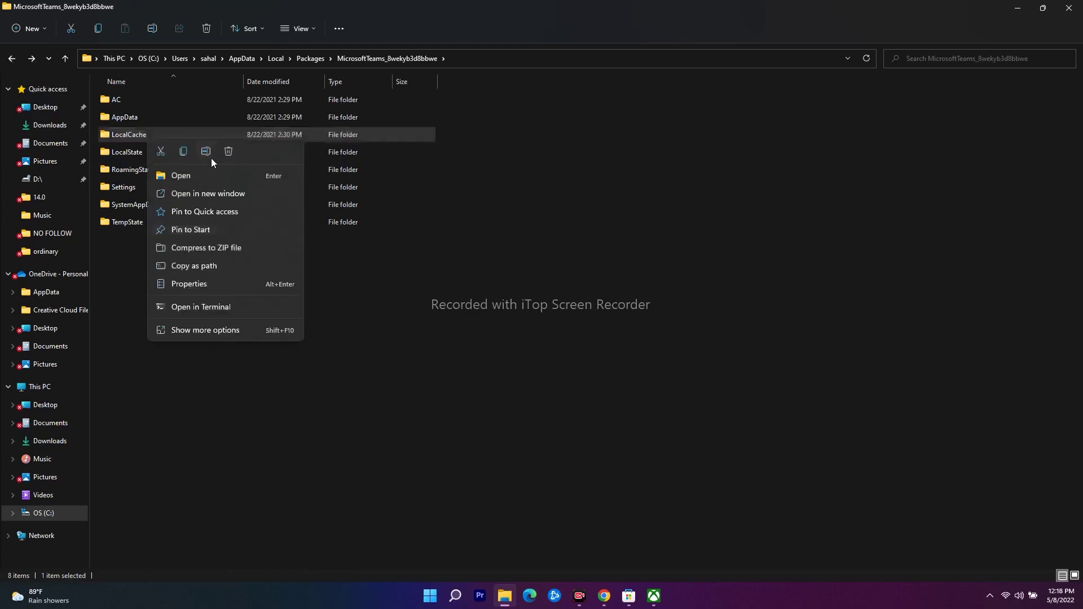
pyautogui.click(492, 350)
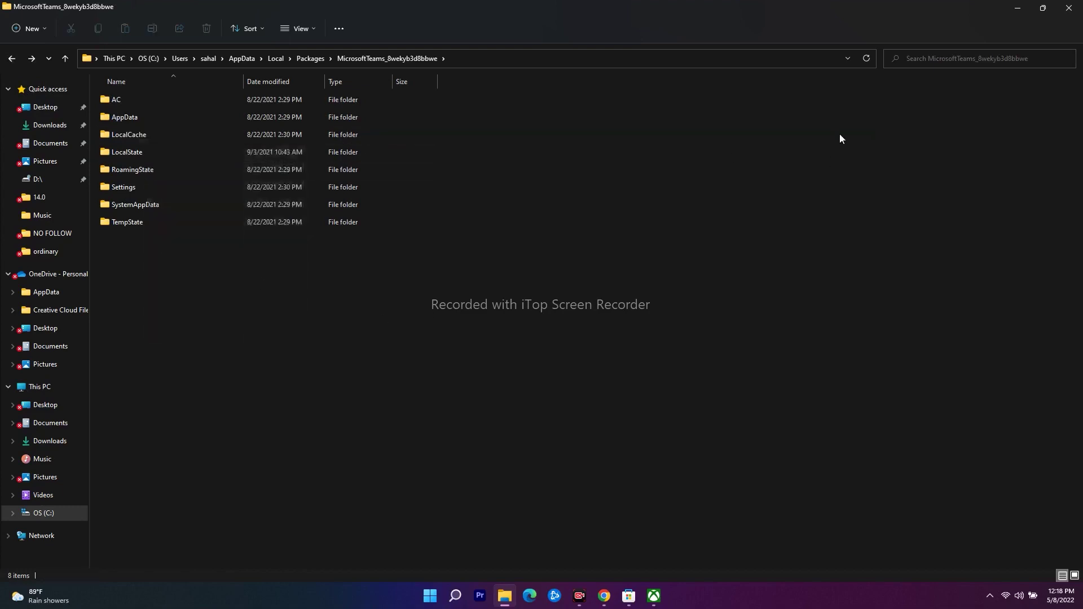
pyautogui.click(1068, 8)
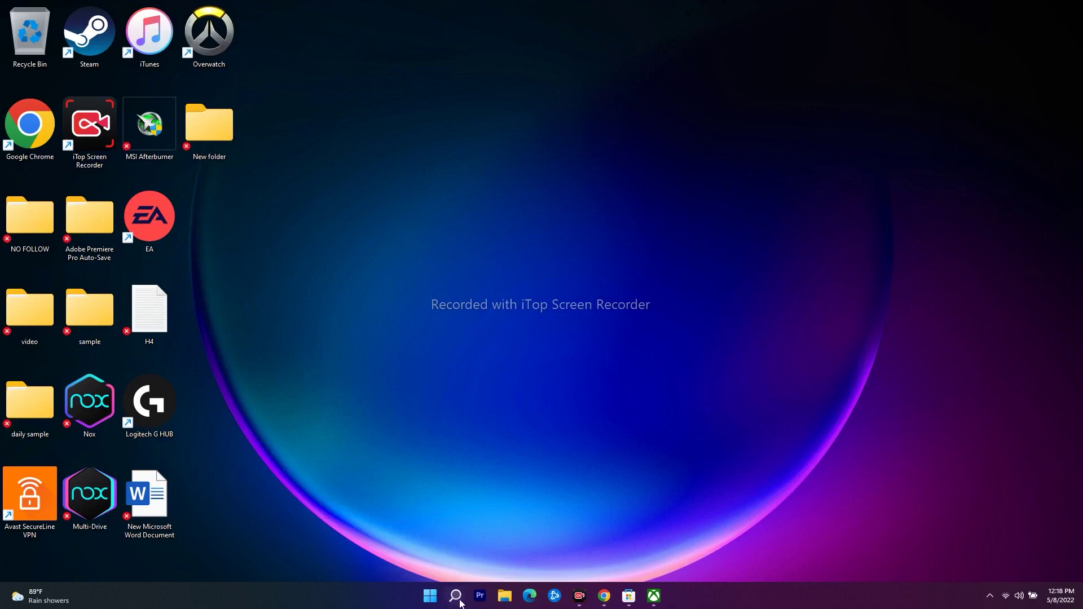
# Open the Xbox app's App settings page from Windows search
pyautogui.click(456, 596)
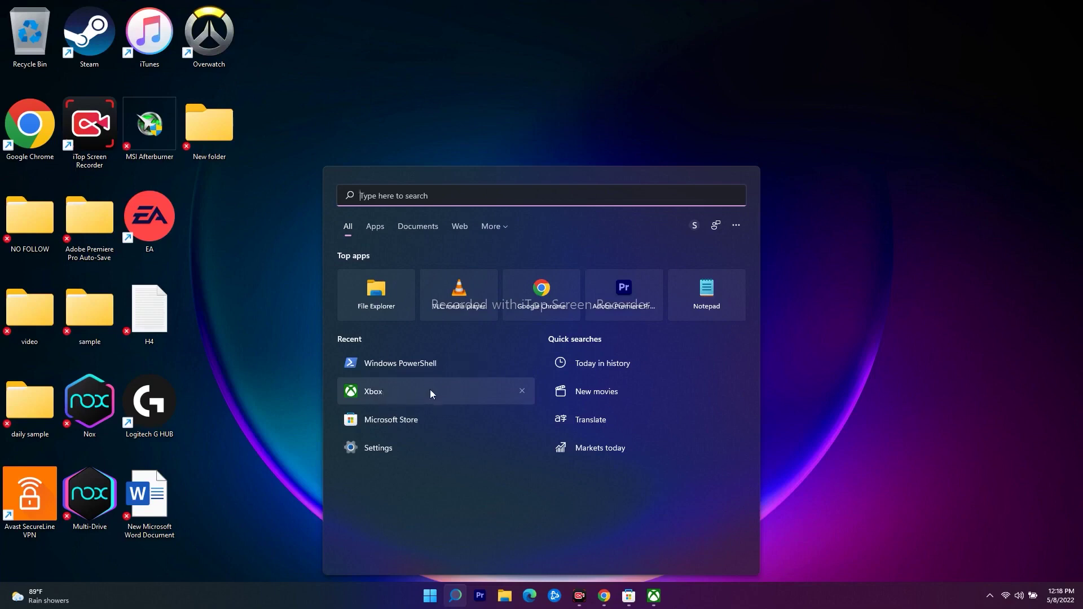
pyautogui.rightClick(425, 399)
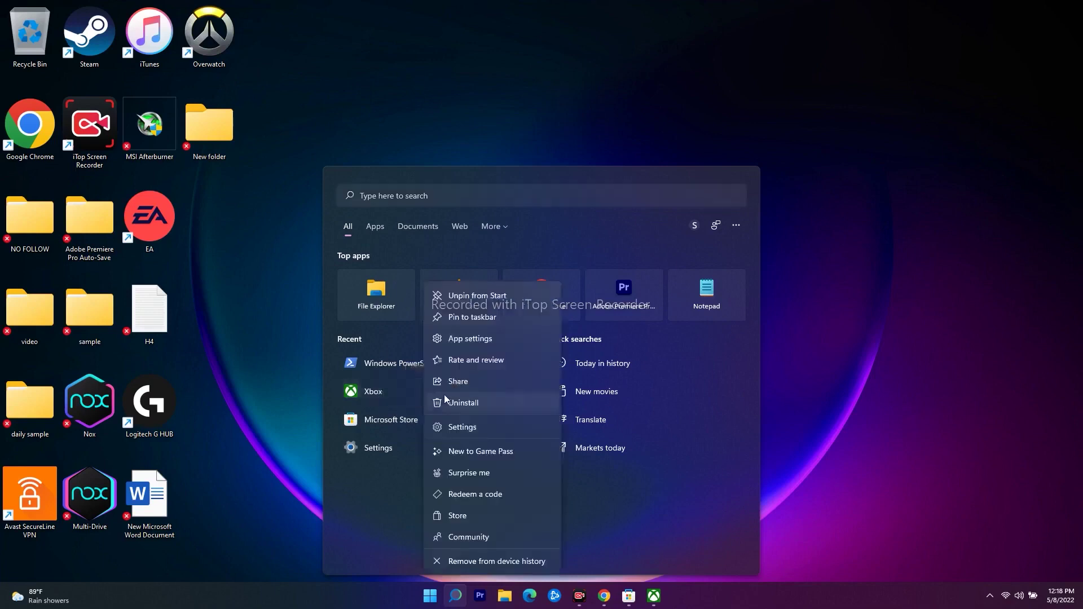
pyautogui.click(466, 339)
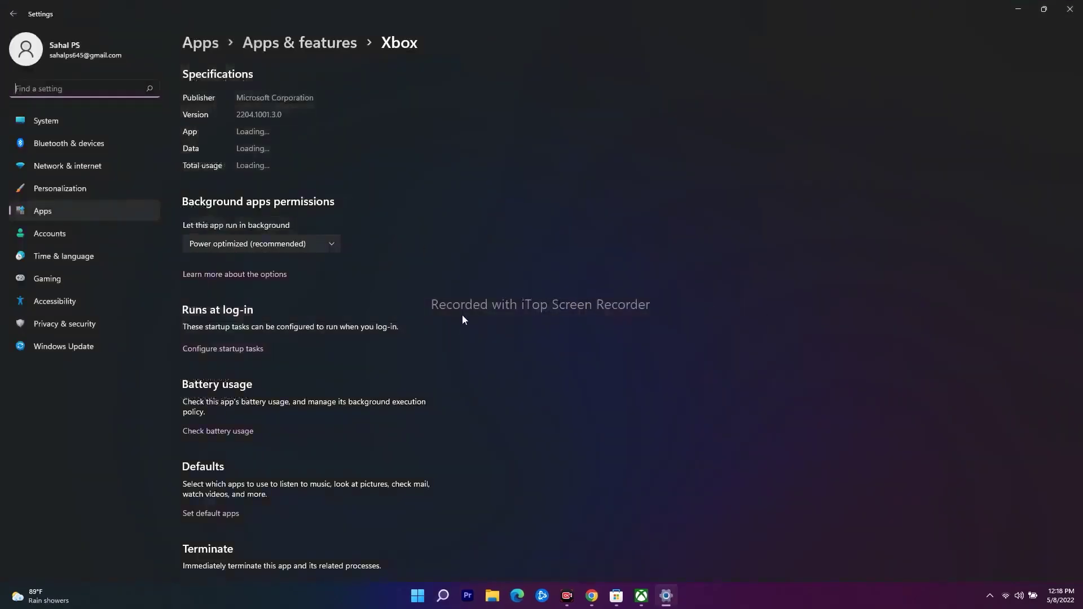
# Repair the Xbox app, reset it with confirmation, and close Settings
pyautogui.scroll(-8, 435, 243)
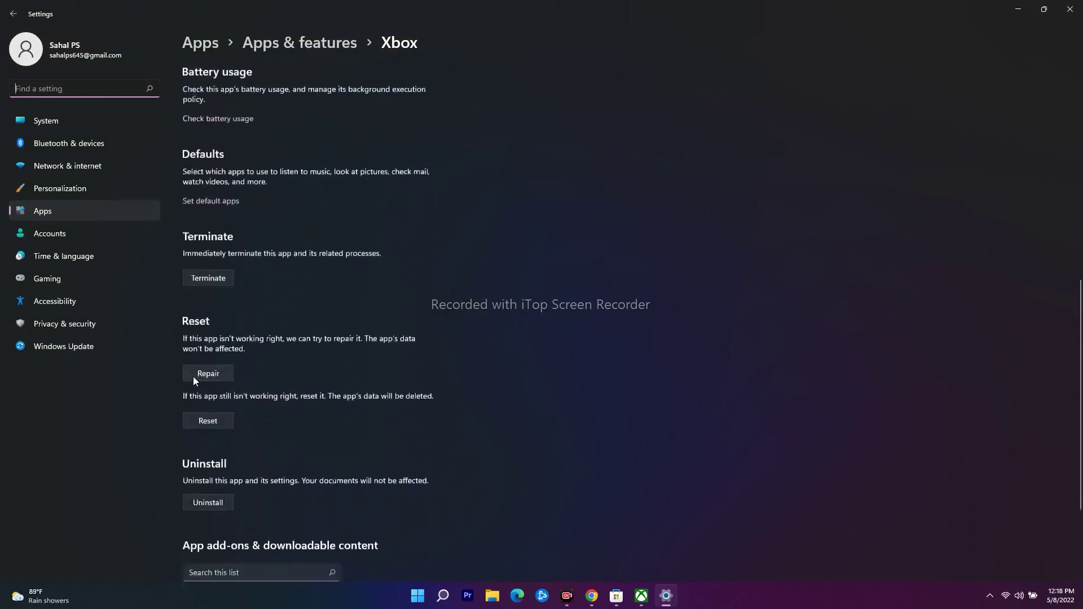
pyautogui.click(221, 374)
pyautogui.click(217, 442)
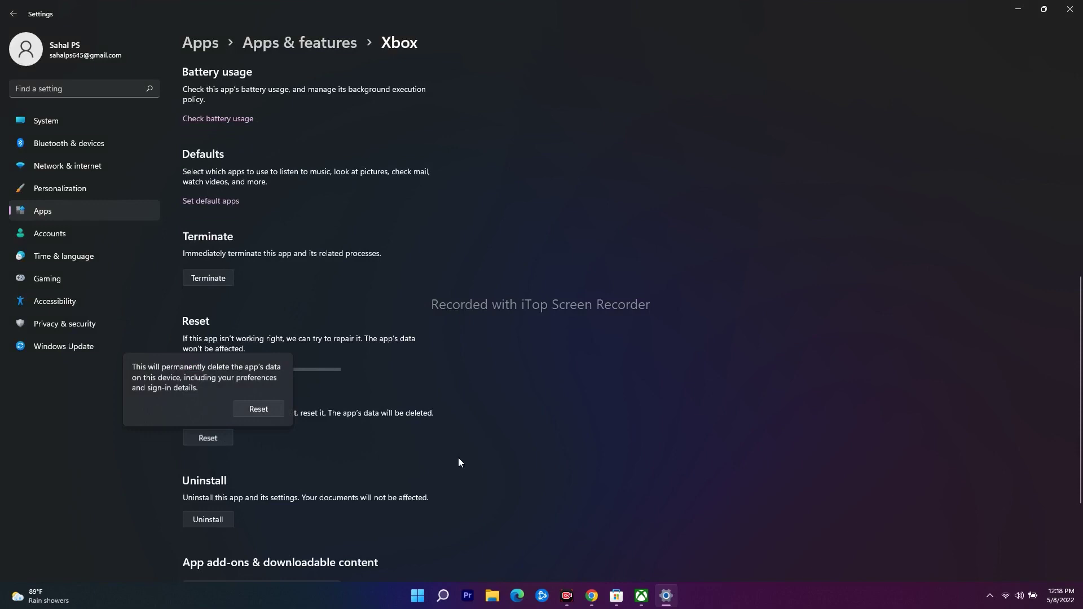
pyautogui.click(273, 409)
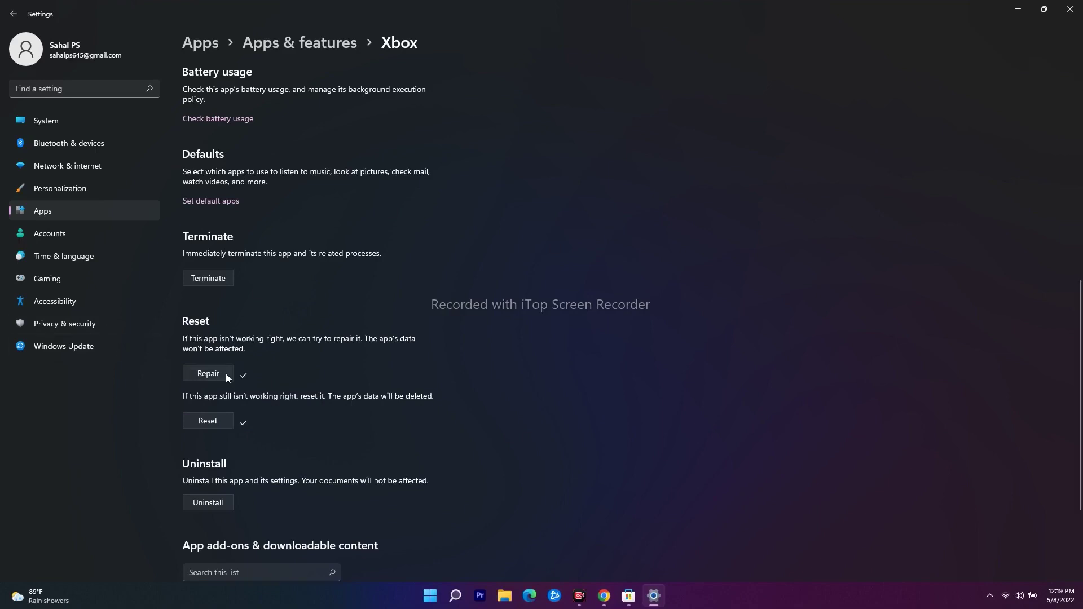
pyautogui.click(1068, 10)
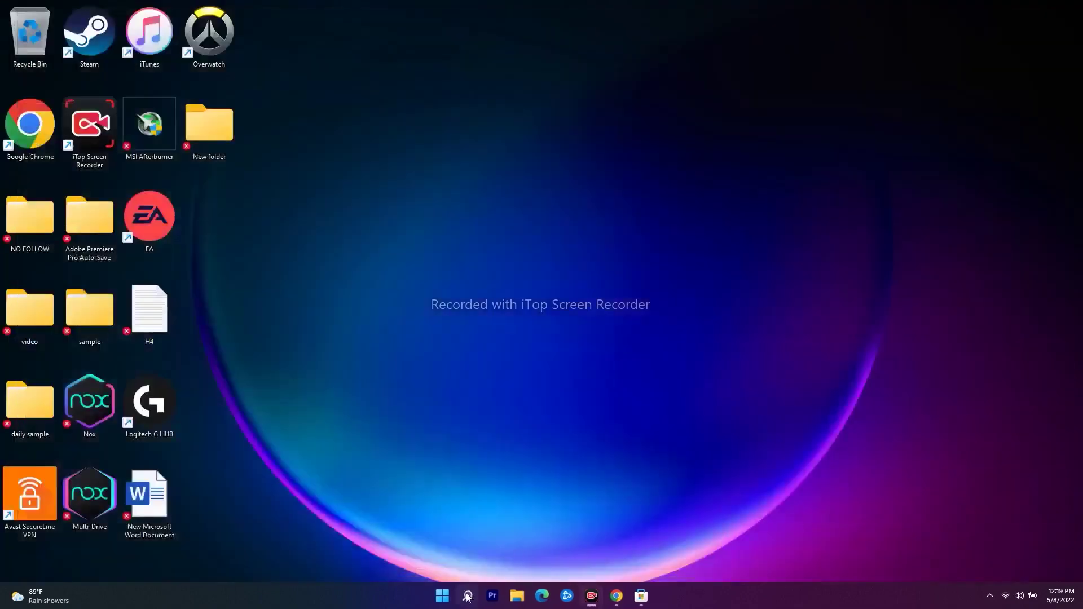
# Open Microsoft Store's App settings page from Windows search
pyautogui.press('super+s')
pyautogui.rightClick(409, 422)
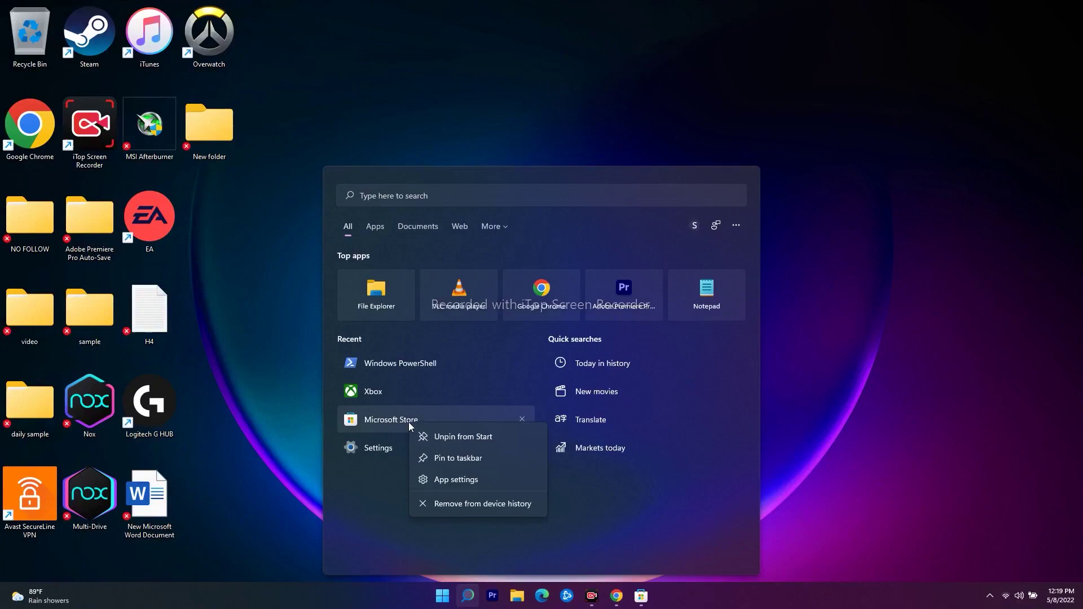
pyautogui.click(455, 481)
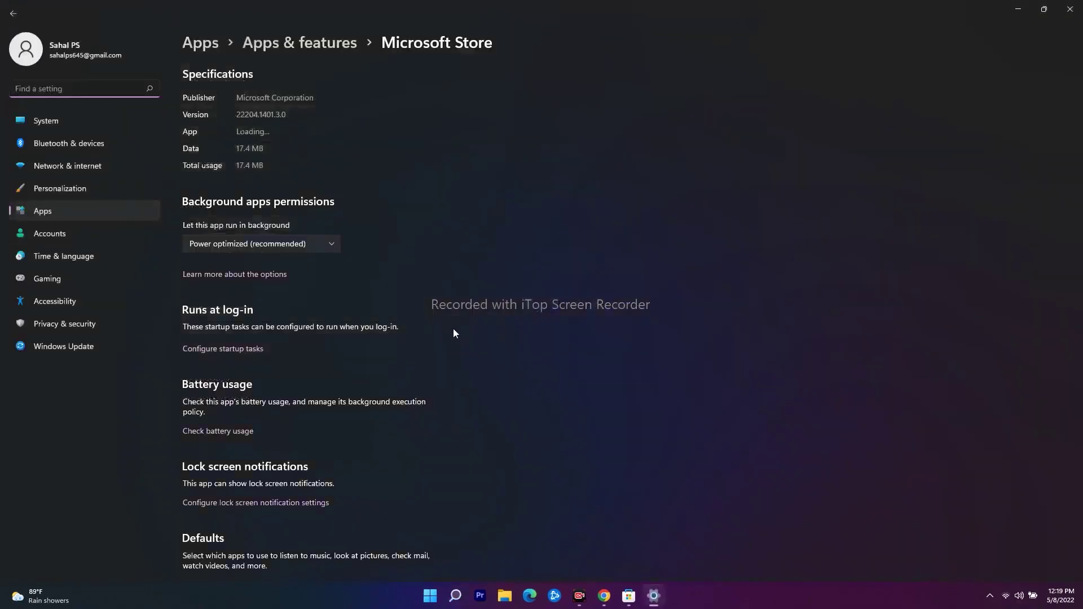
# Repair Microsoft Store, reset it with confirmation, and close Settings
pyautogui.scroll(-10, 623, 272)
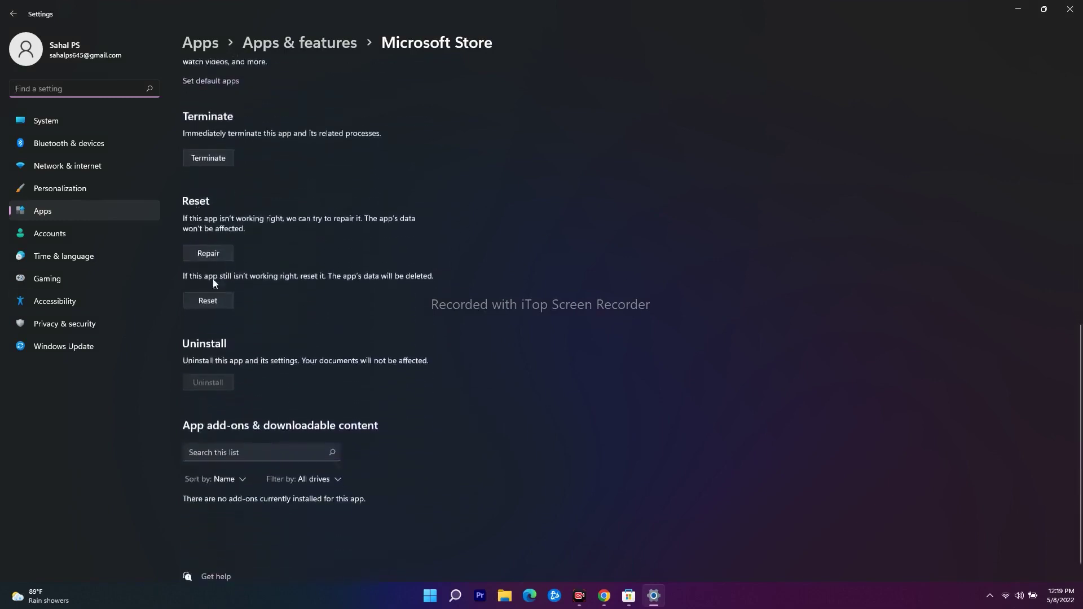
pyautogui.click(209, 256)
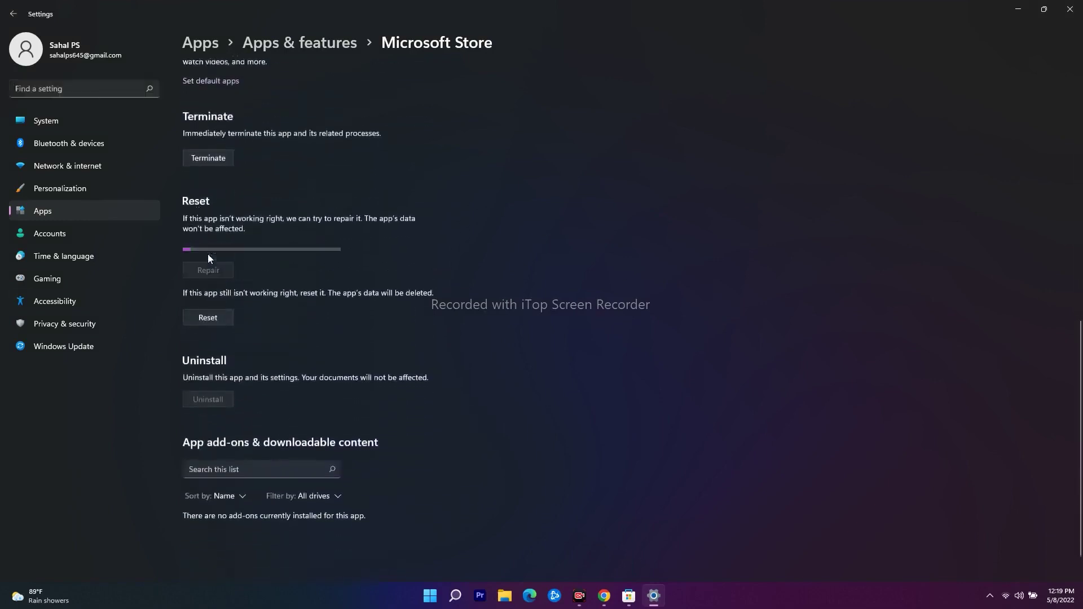
pyautogui.click(225, 318)
pyautogui.click(261, 287)
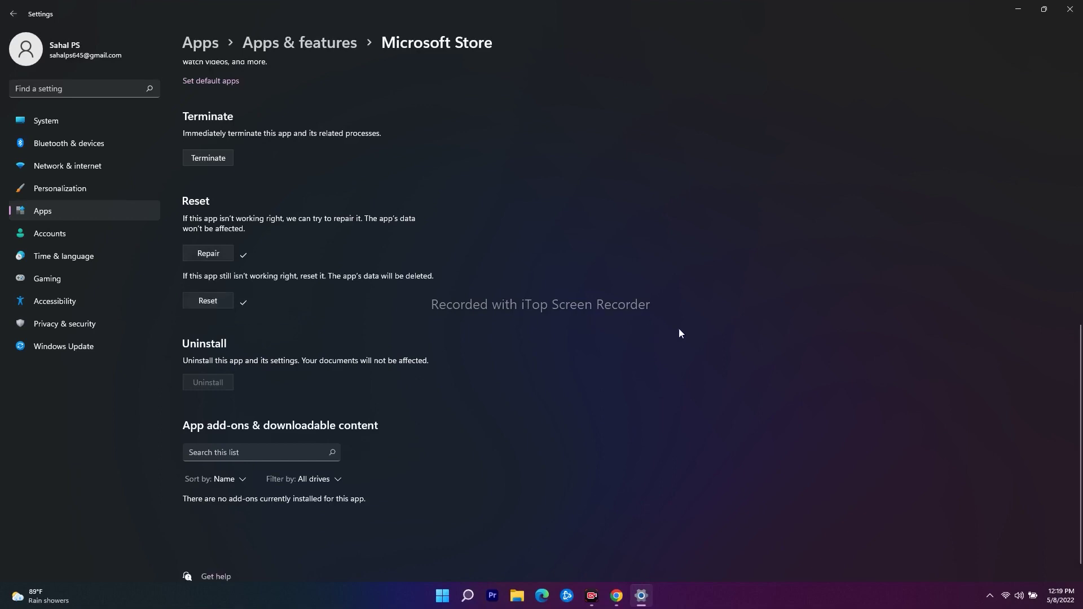
pyautogui.click(1069, 9)
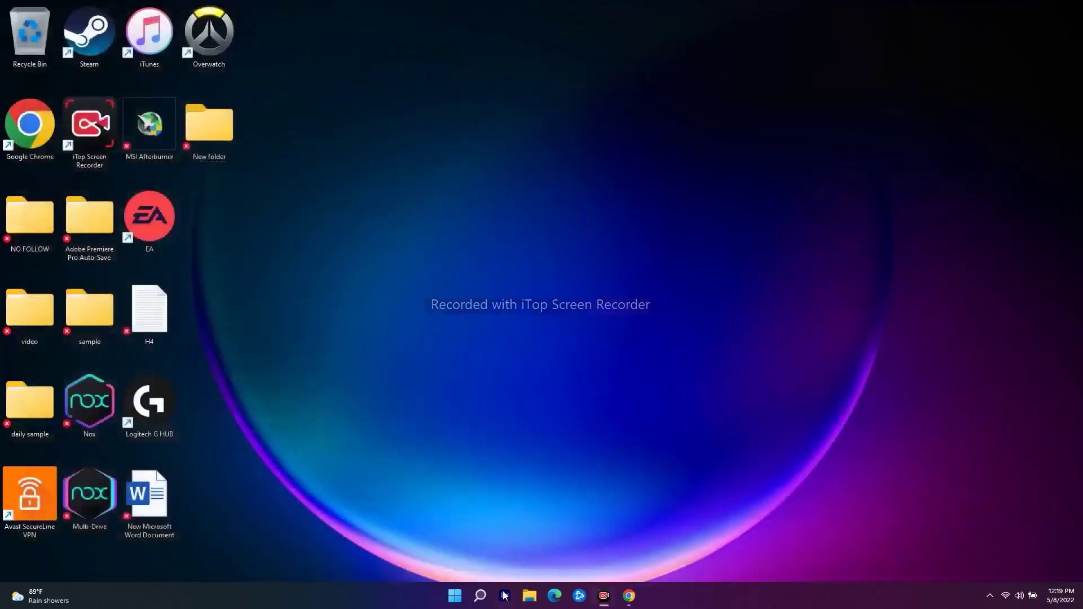
# Reopen Microsoft Store maximized, start an update check in its Library, then minimize it
pyautogui.click(477, 597)
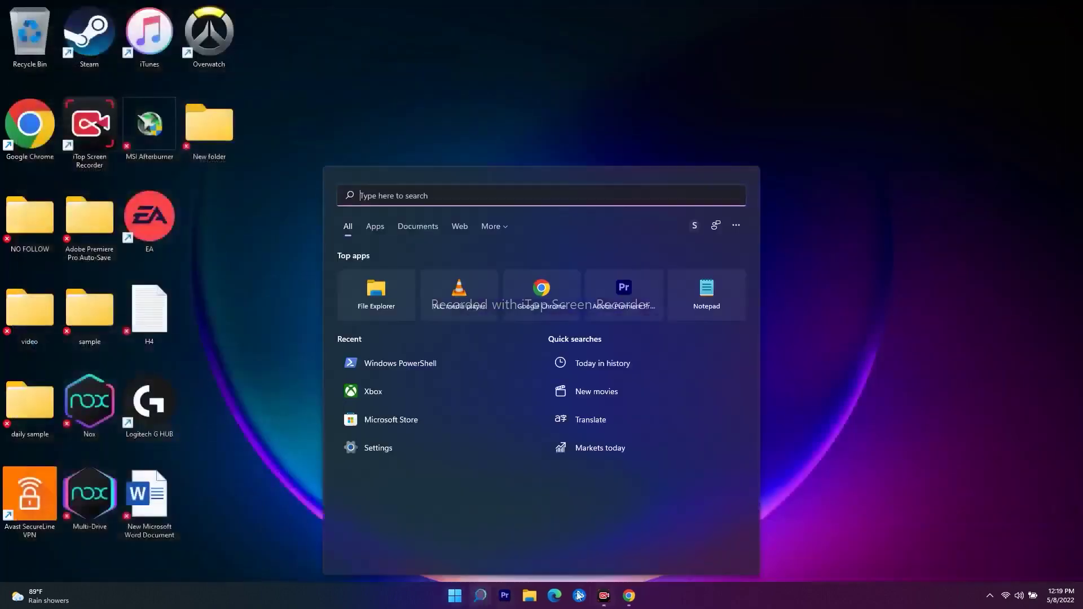
pyautogui.click(388, 413)
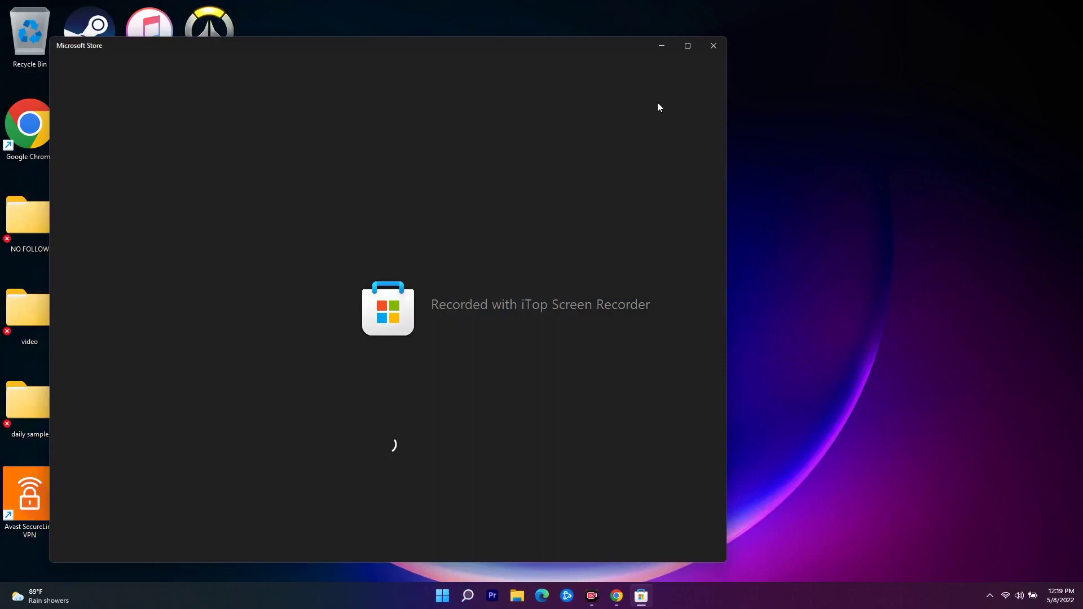
pyautogui.click(688, 45)
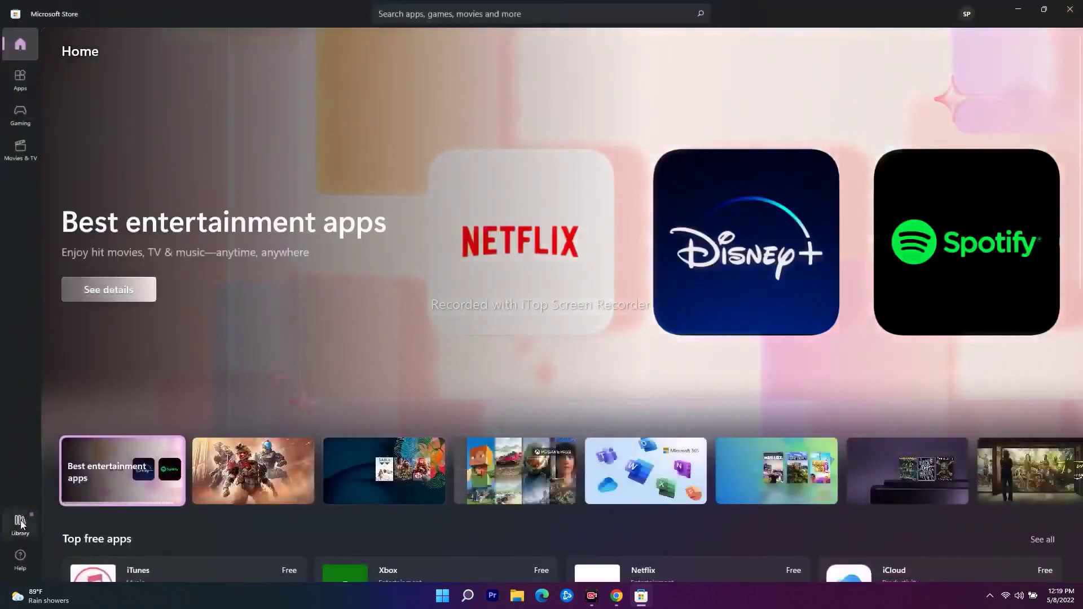
pyautogui.click(25, 519)
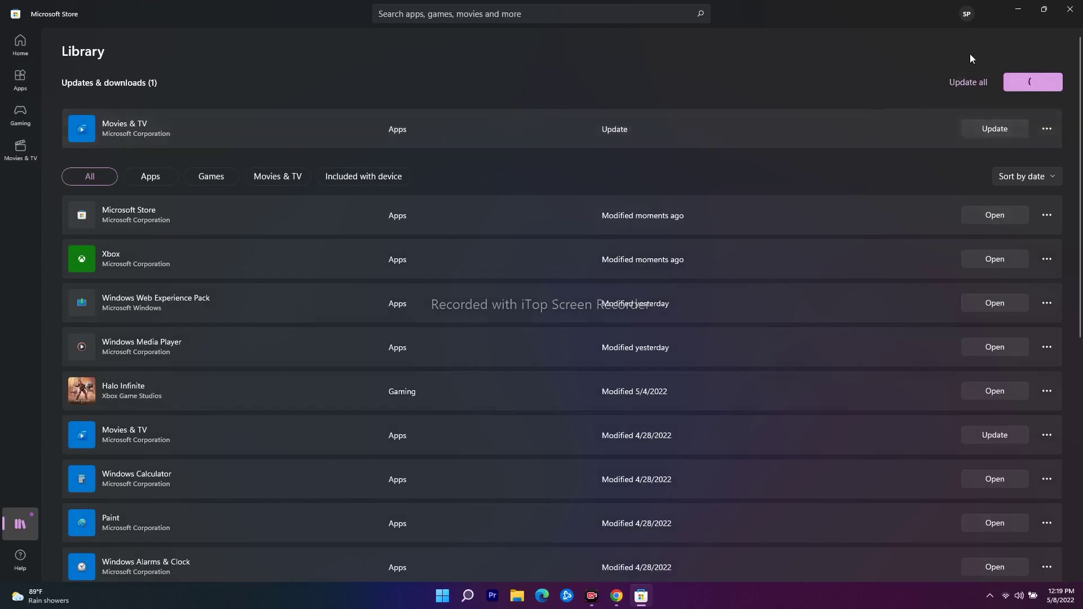
pyautogui.click(1023, 9)
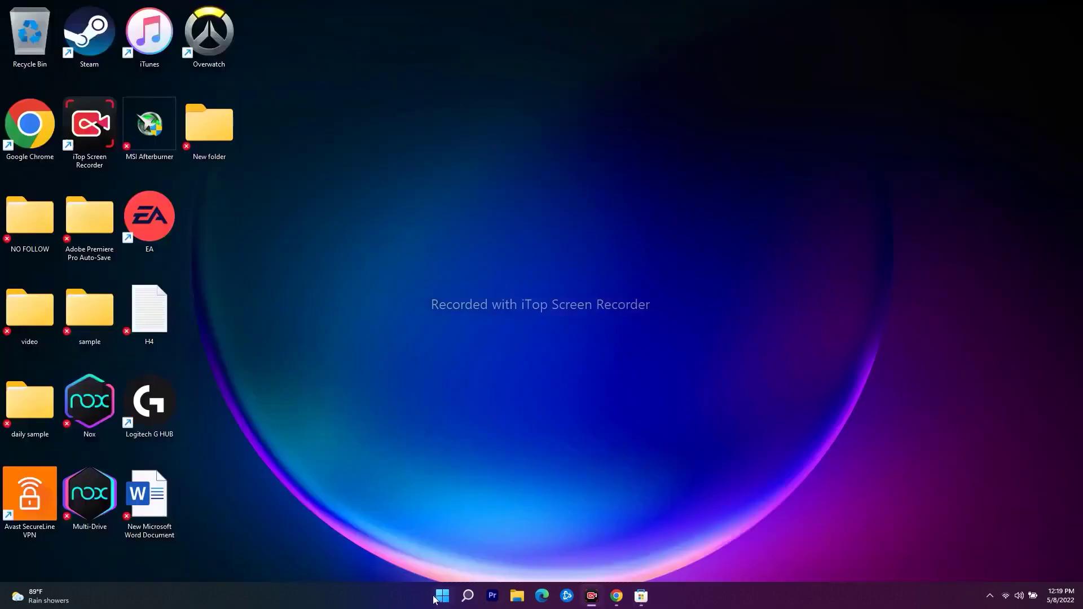
pyautogui.click(468, 596)
pyautogui.click(393, 391)
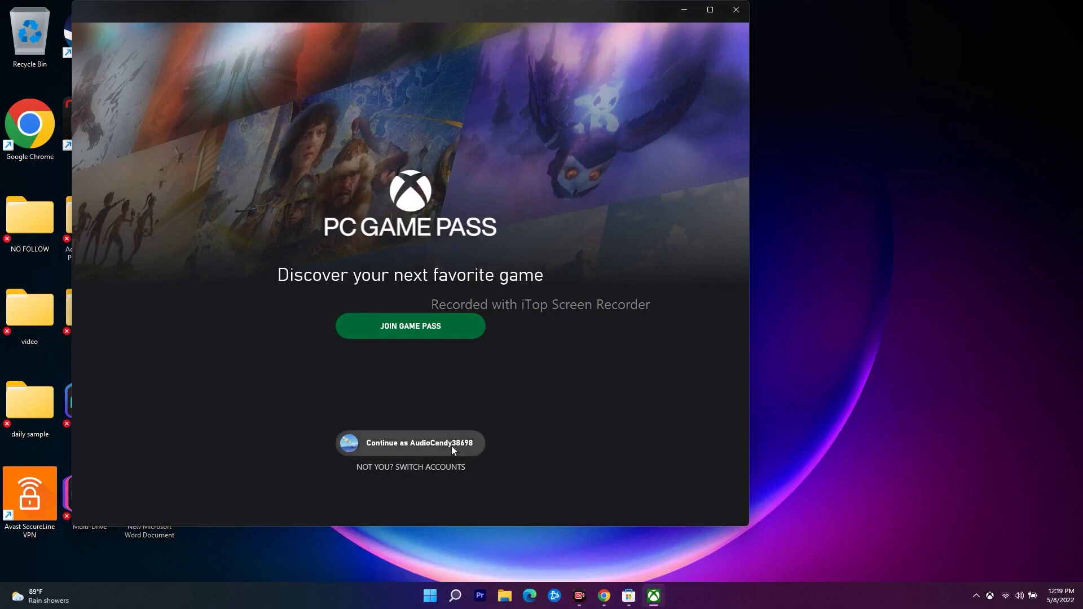
pyautogui.click(412, 443)
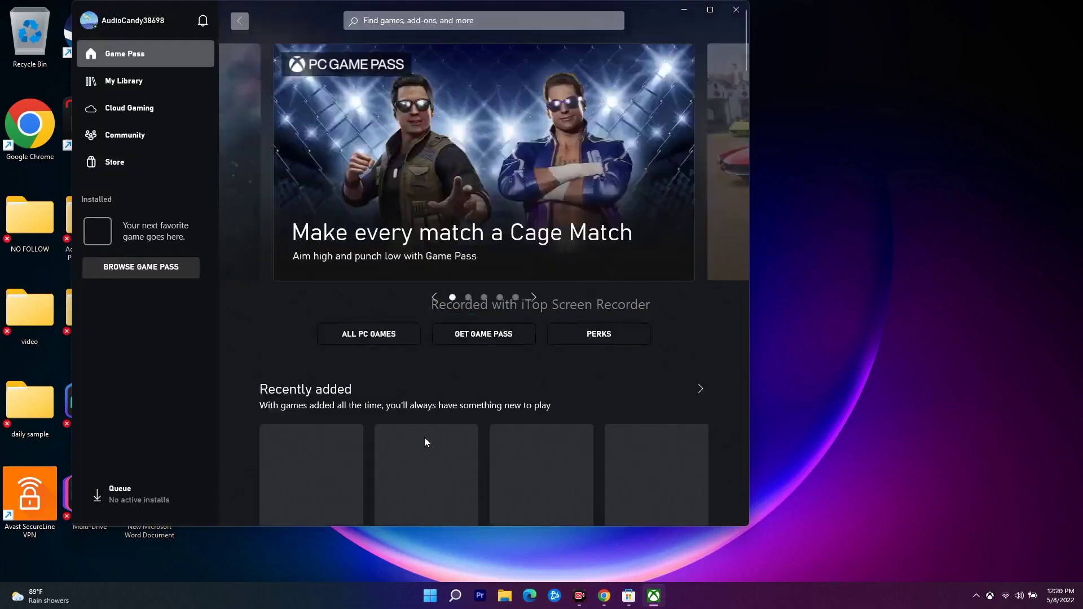
pyautogui.click(120, 83)
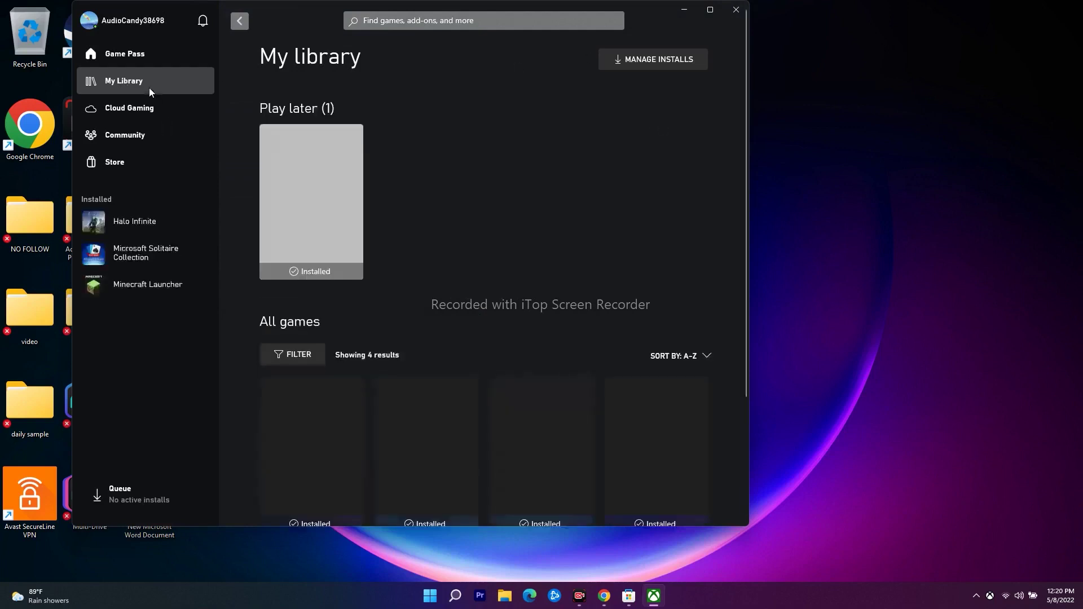
pyautogui.scroll(-3, 725, 216)
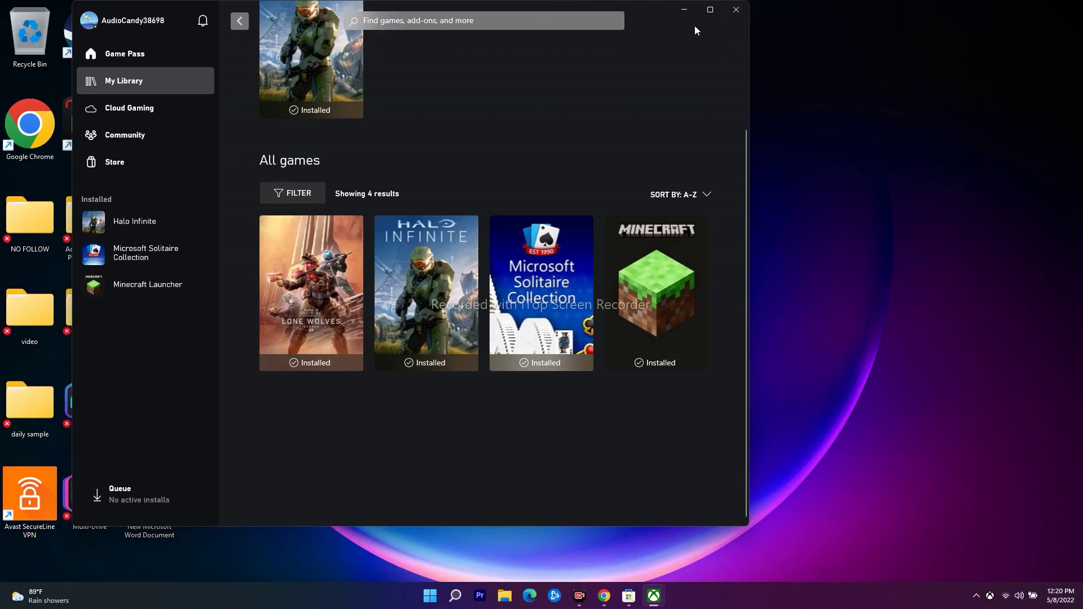
pyautogui.hotkey('alt', 'F4')
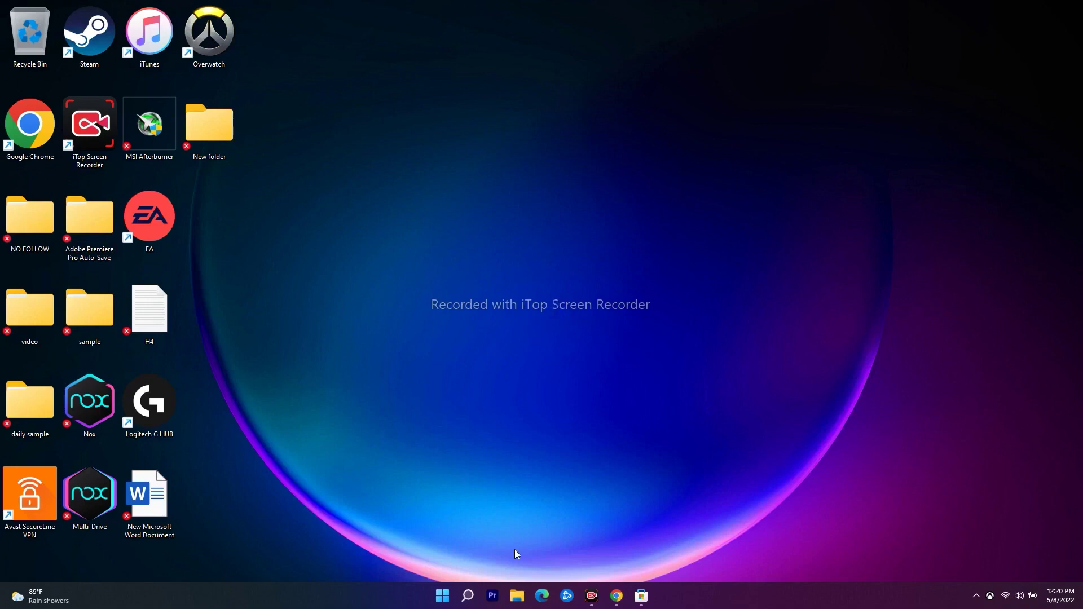
# Search for 'services' and launch the Services console from the results
pyautogui.click(468, 596)
pyautogui.write('services')
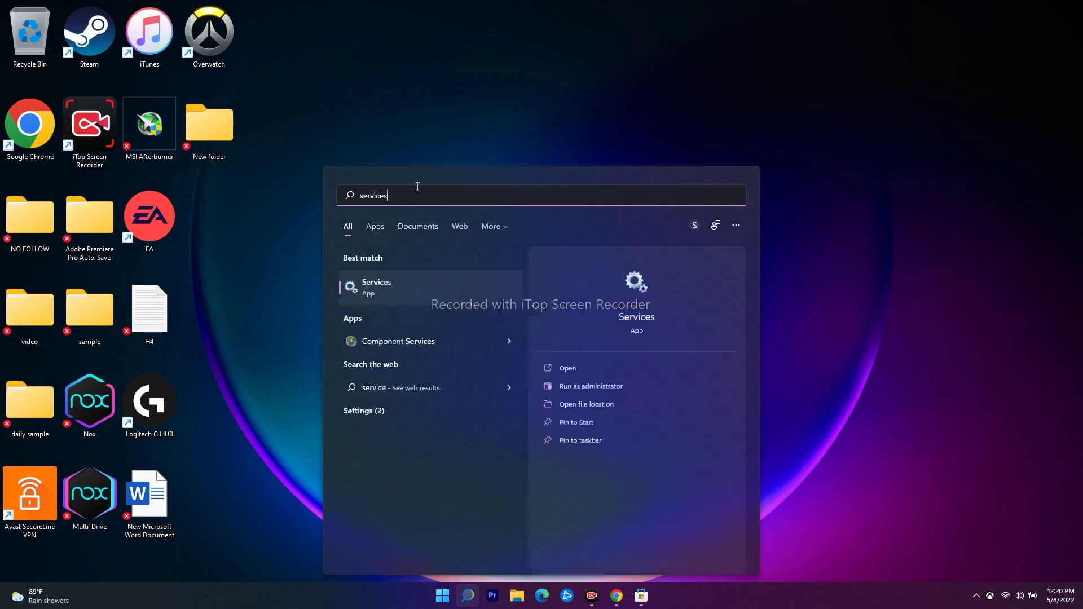
pyautogui.click(430, 285)
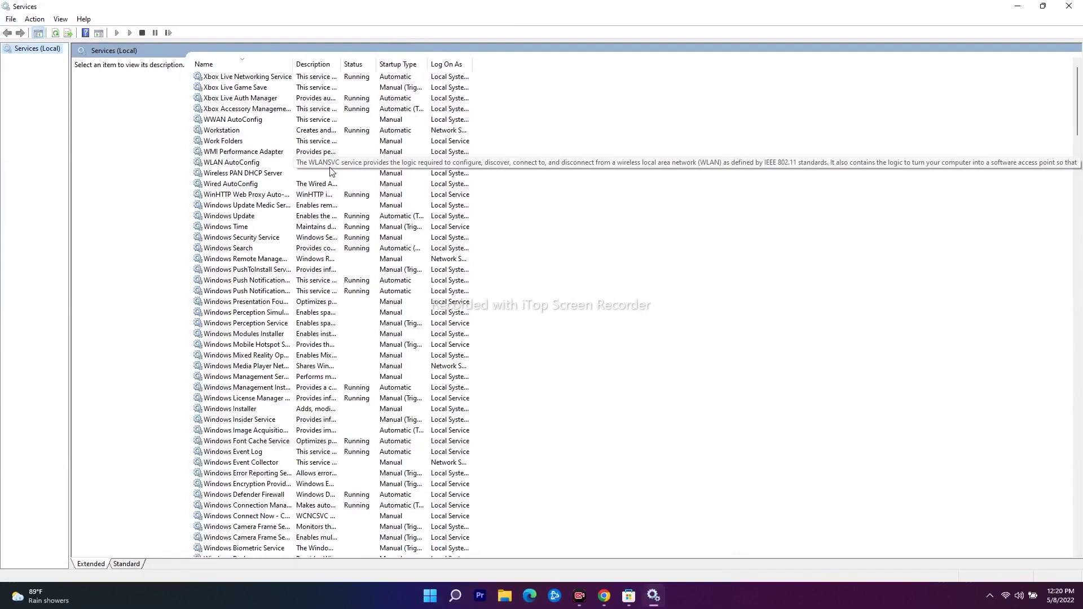
# Confirm the IP Helper service's startup type stays Automatic in its properties
pyautogui.scroll(-13, 330, 172)
pyautogui.scroll(-20, 330, 171)
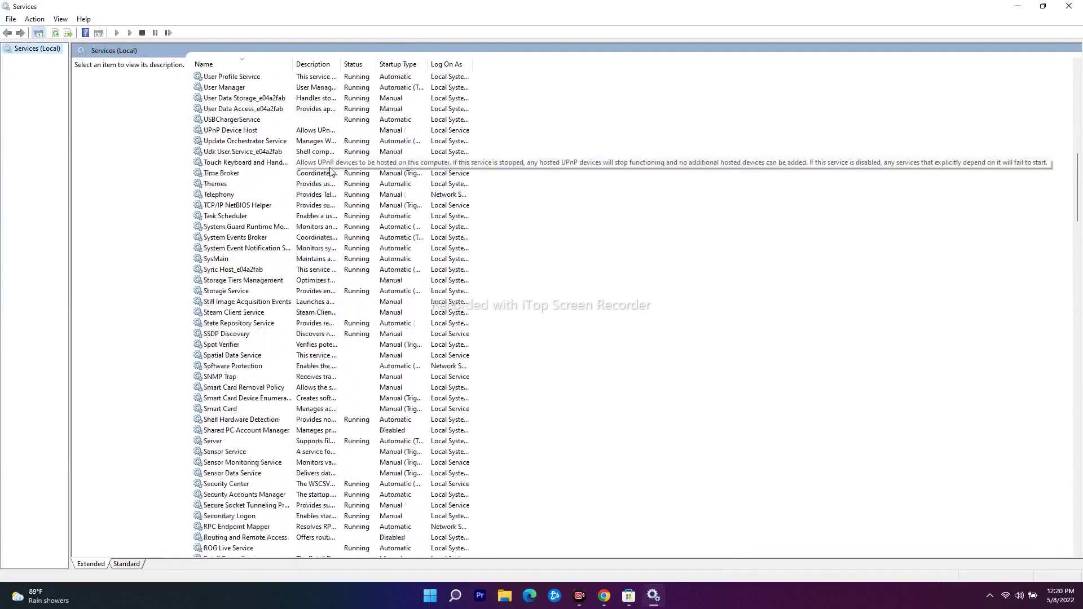
pyautogui.scroll(-20, 330, 172)
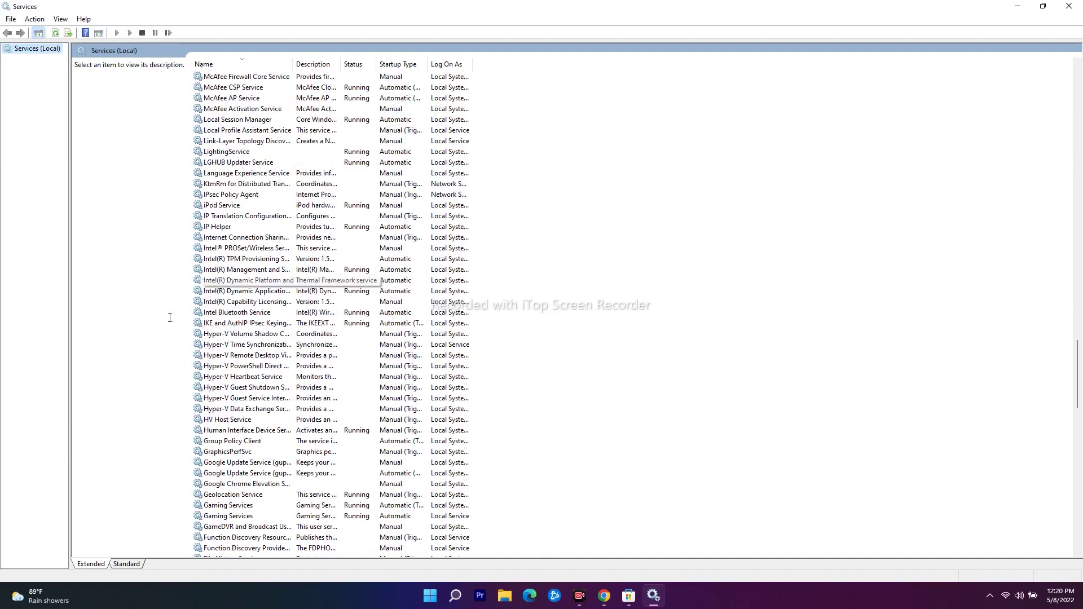
pyautogui.click(226, 229)
pyautogui.rightClick(243, 227)
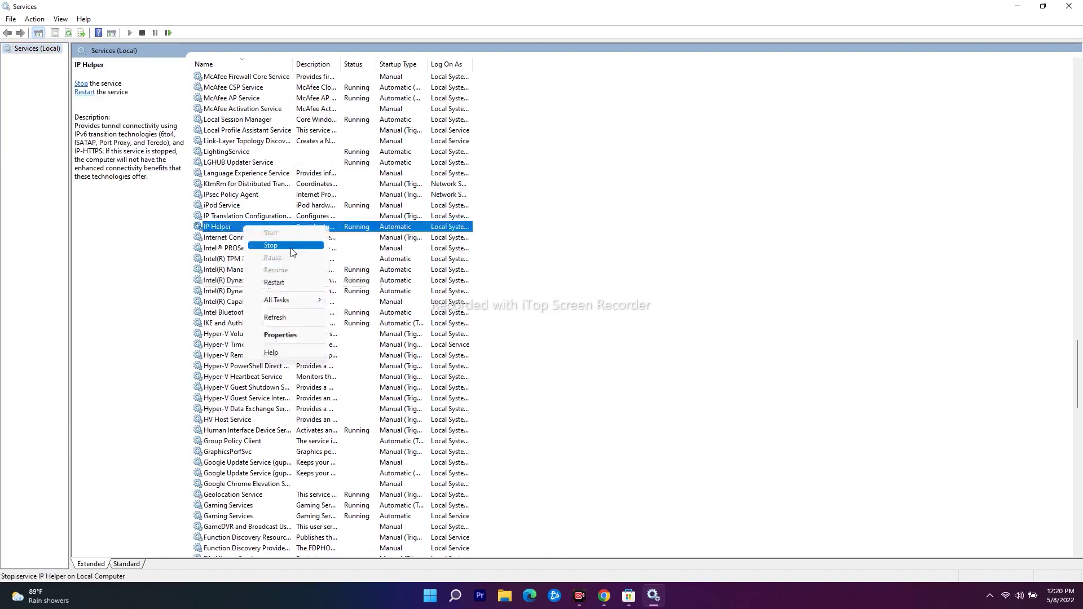
pyautogui.click(281, 335)
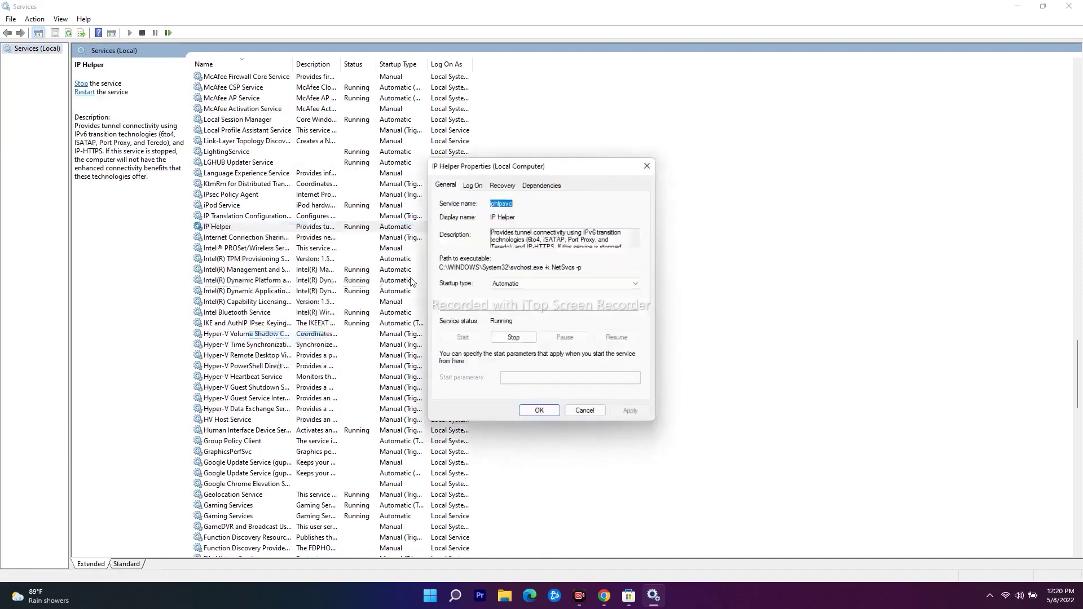
pyautogui.click(520, 285)
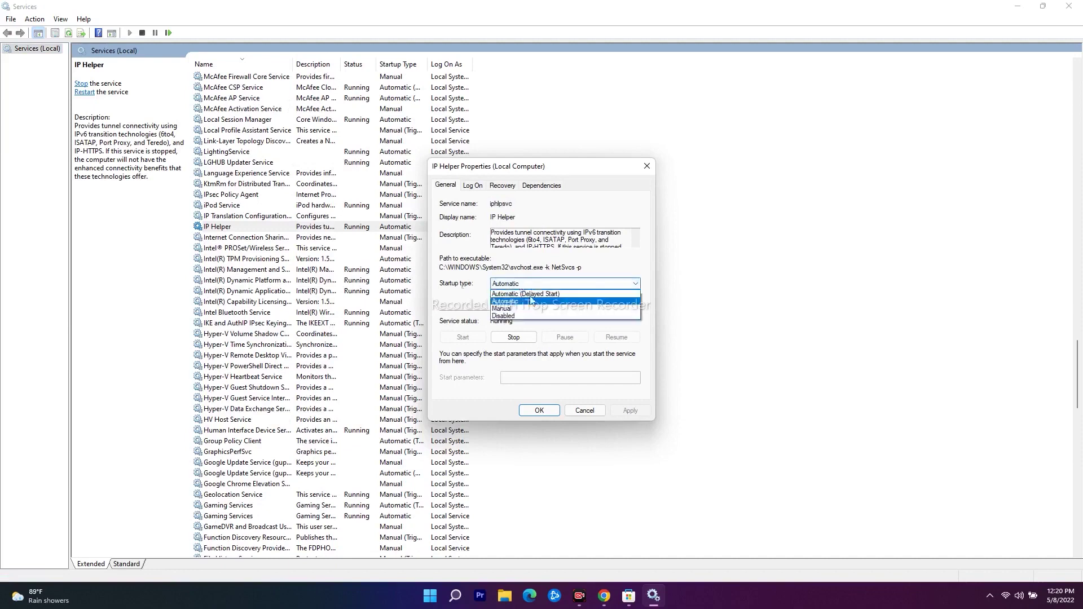
pyautogui.click(527, 299)
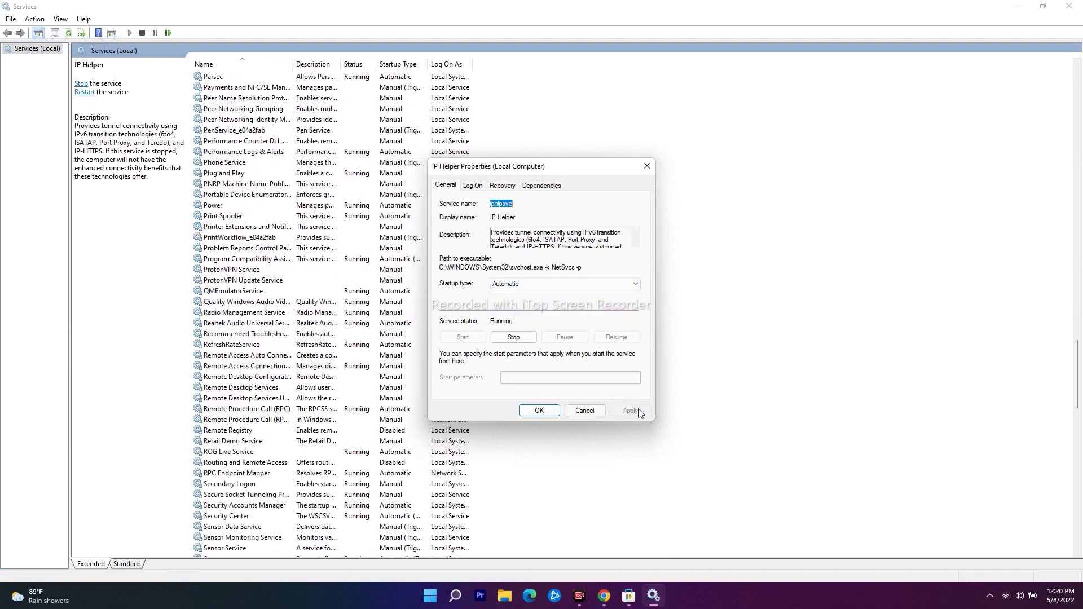
pyautogui.click(540, 411)
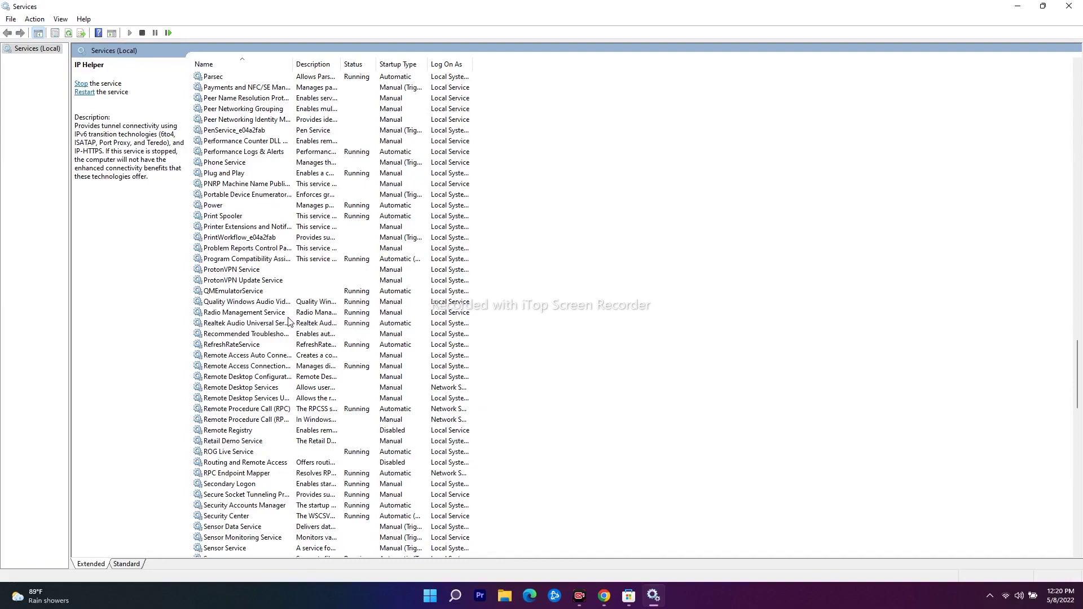
pyautogui.scroll(-13, 288, 322)
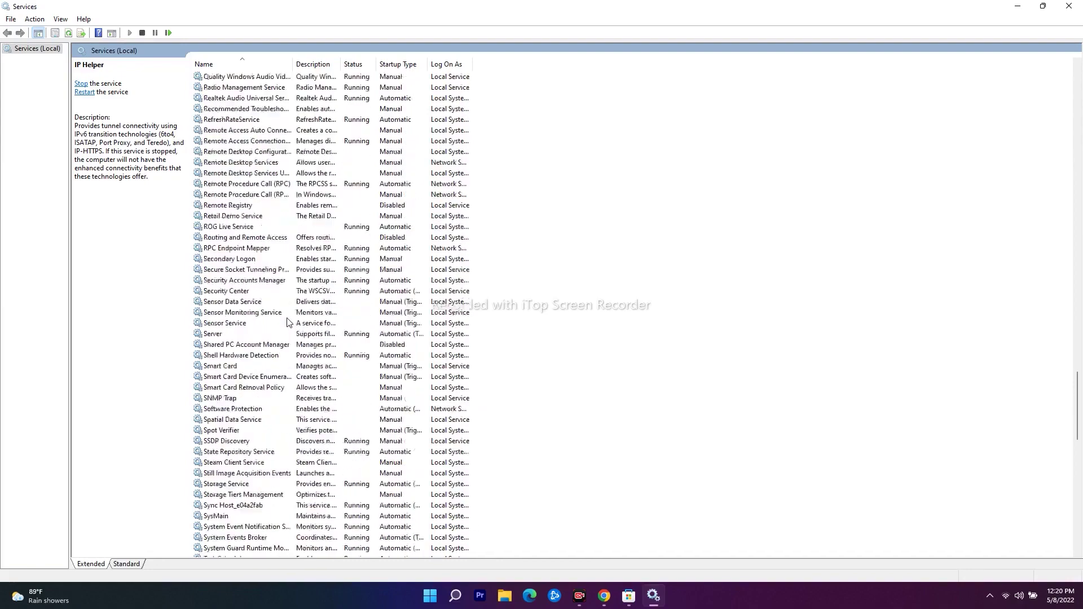
pyautogui.scroll(-18, 288, 321)
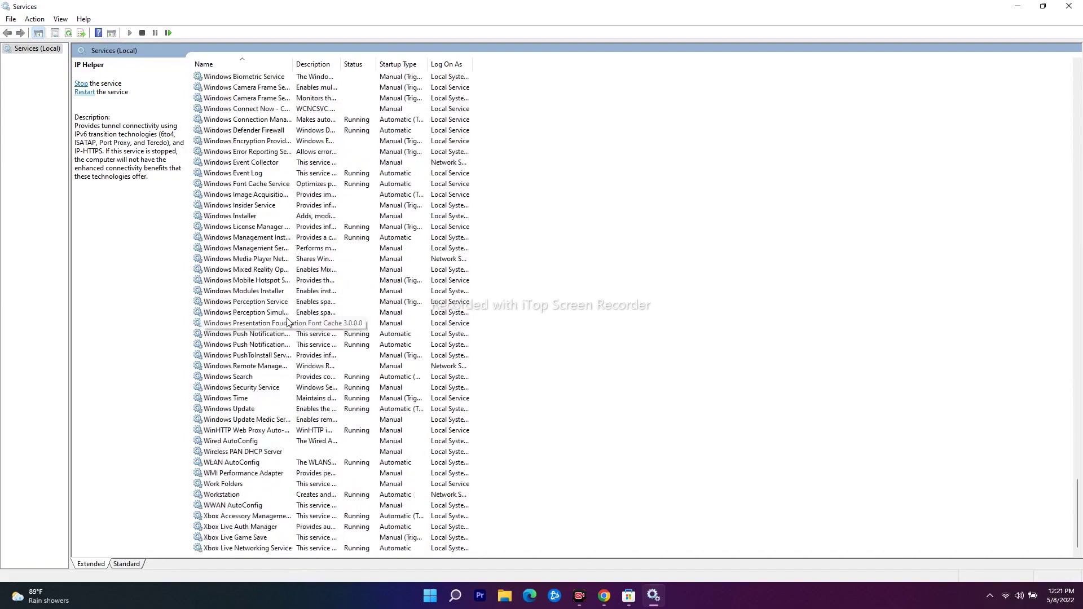
# Check the Xbox Live Auth Manager service properties and close them unchanged
pyautogui.click(254, 527)
pyautogui.rightClick(255, 528)
pyautogui.click(280, 504)
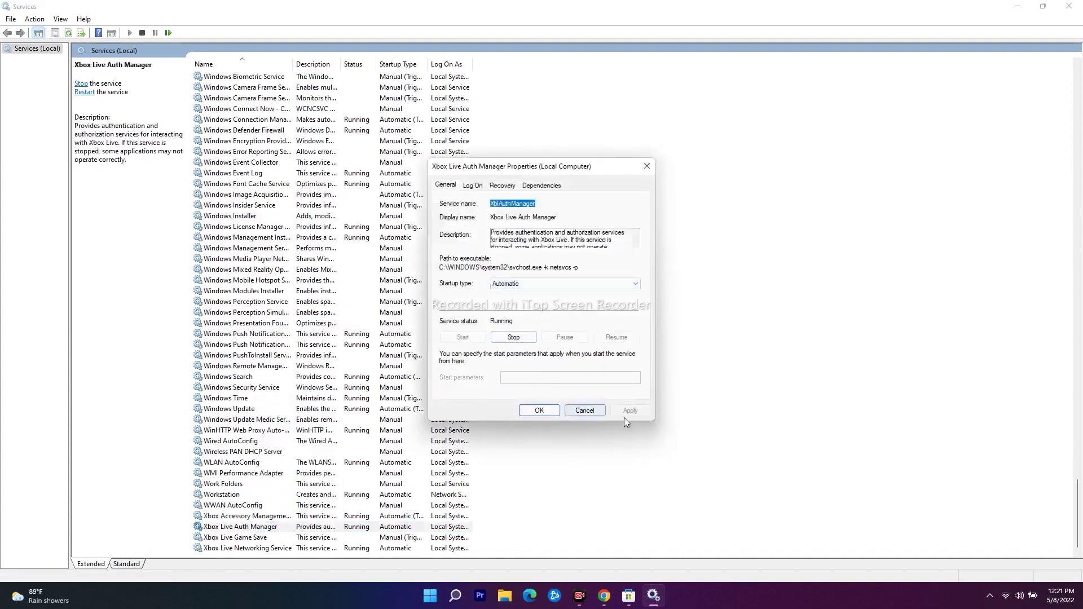
pyautogui.click(539, 411)
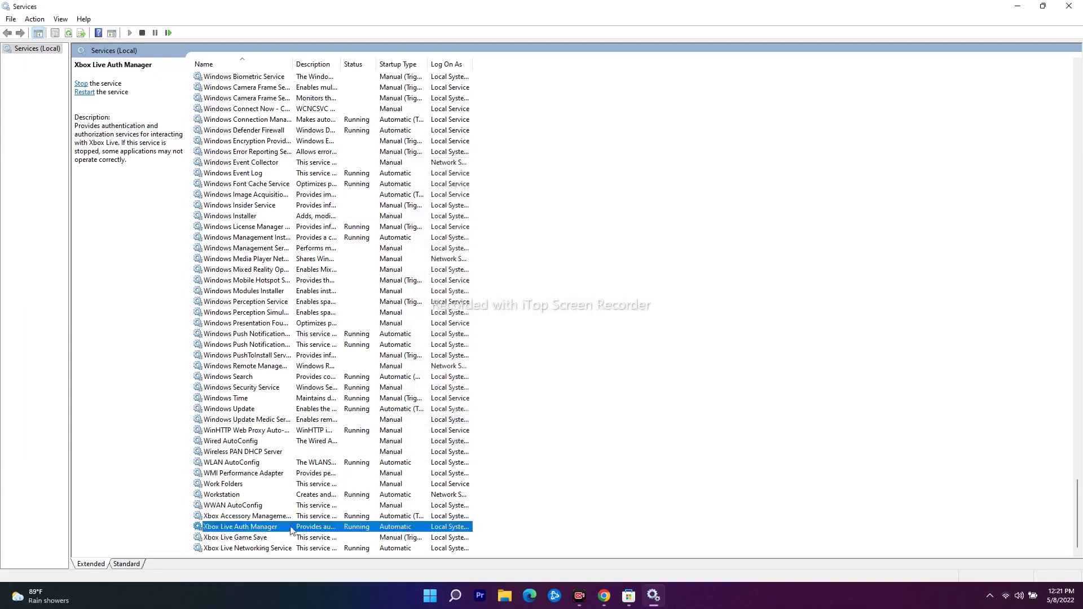
# Set Xbox Live Game Save to Automatic startup, start it, and apply
pyautogui.click(262, 536)
pyautogui.rightClick(262, 536)
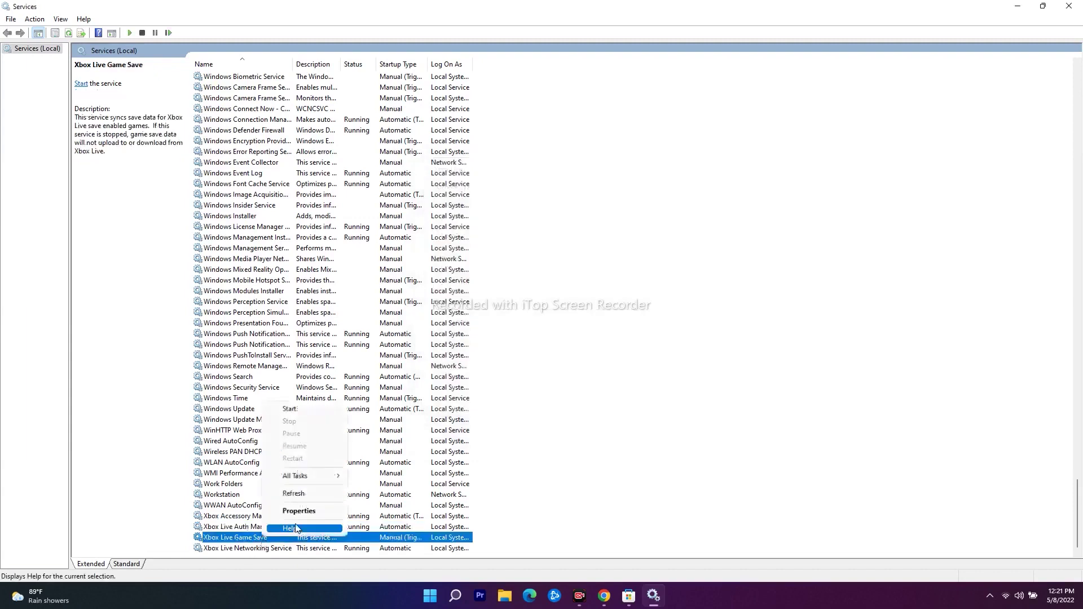
pyautogui.click(302, 511)
pyautogui.click(525, 283)
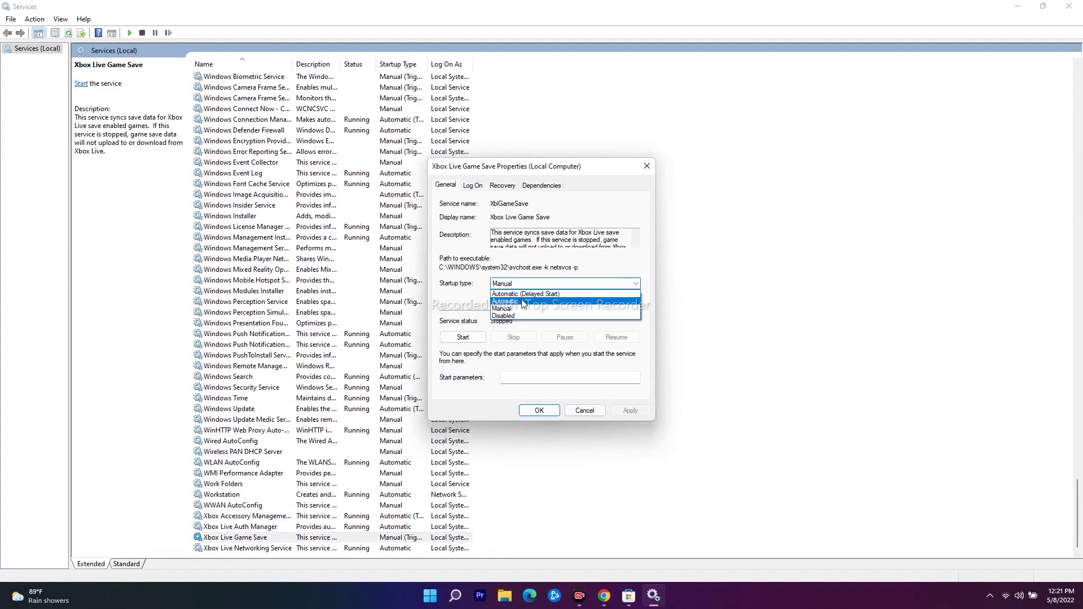
pyautogui.click(508, 300)
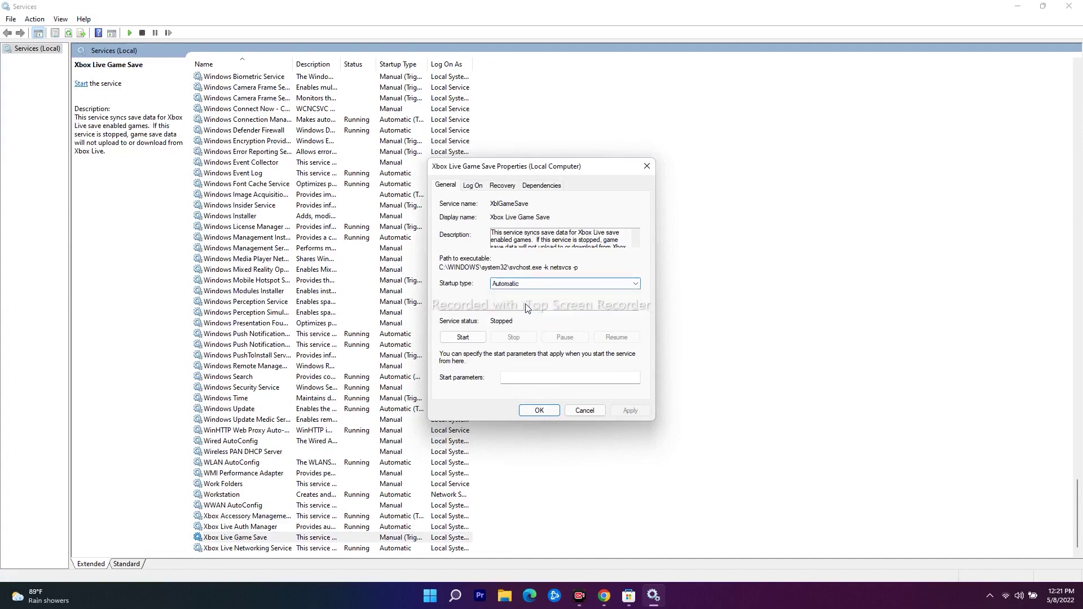
pyautogui.click(474, 338)
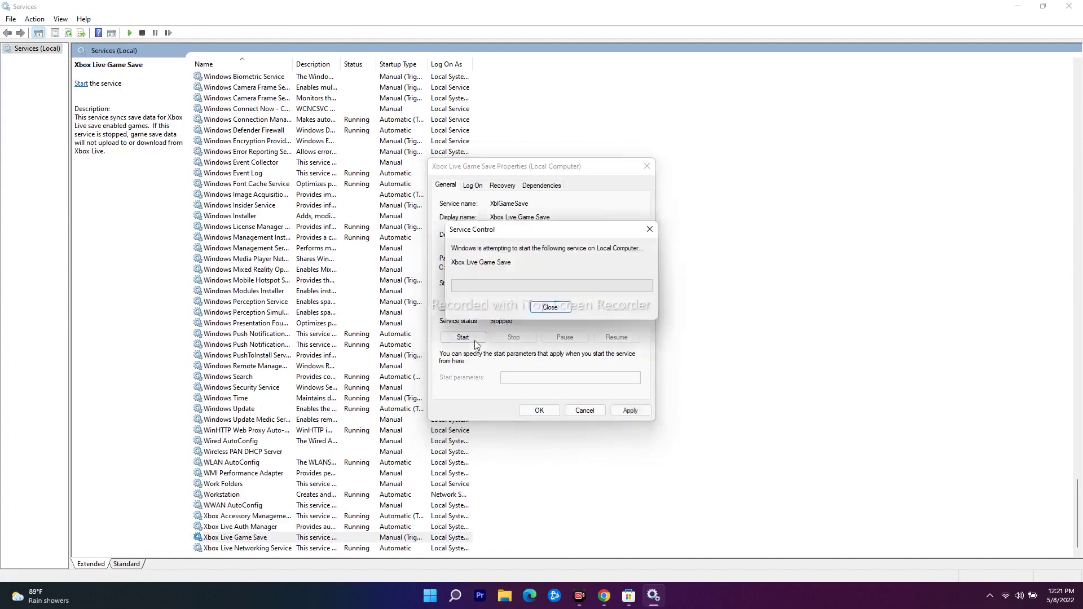
pyautogui.click(630, 411)
pyautogui.click(540, 412)
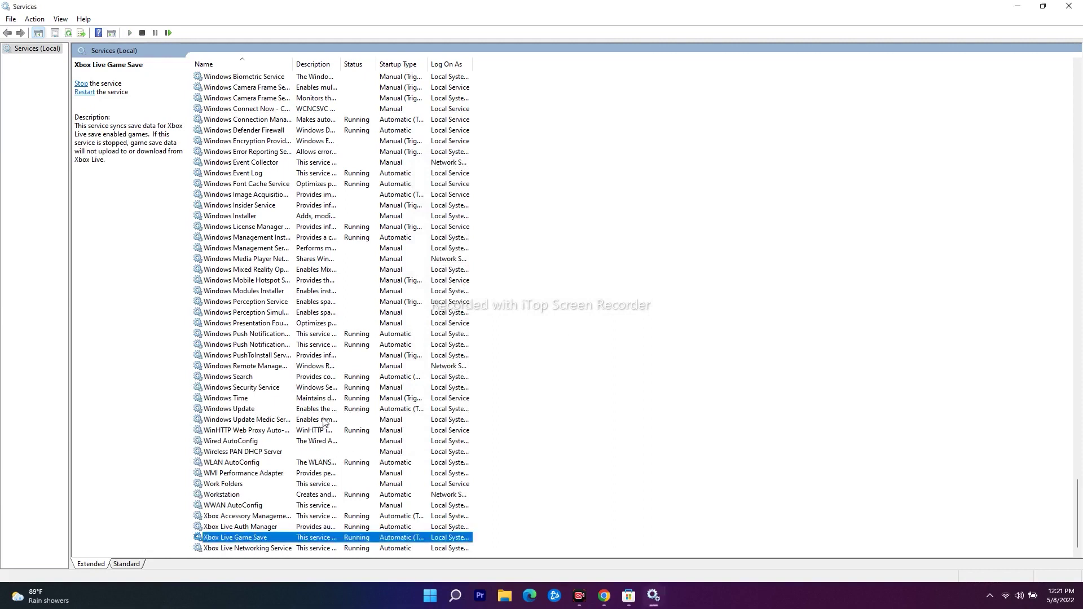
# Confirm Xbox Live Networking Service settings, then close the Services window
pyautogui.click(284, 548)
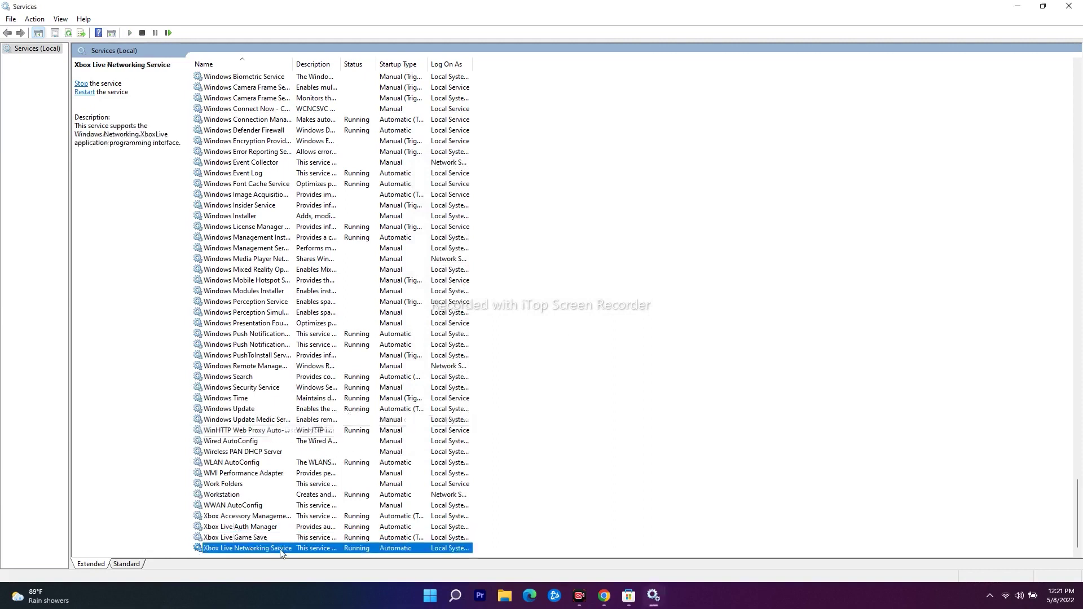
pyautogui.rightClick(284, 548)
pyautogui.click(317, 523)
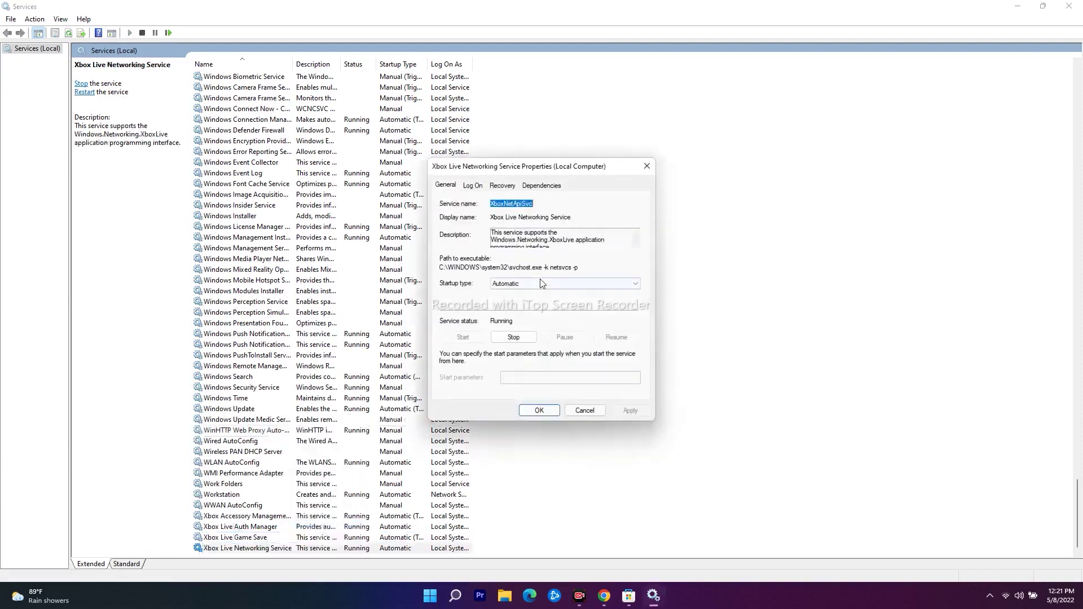
pyautogui.click(545, 411)
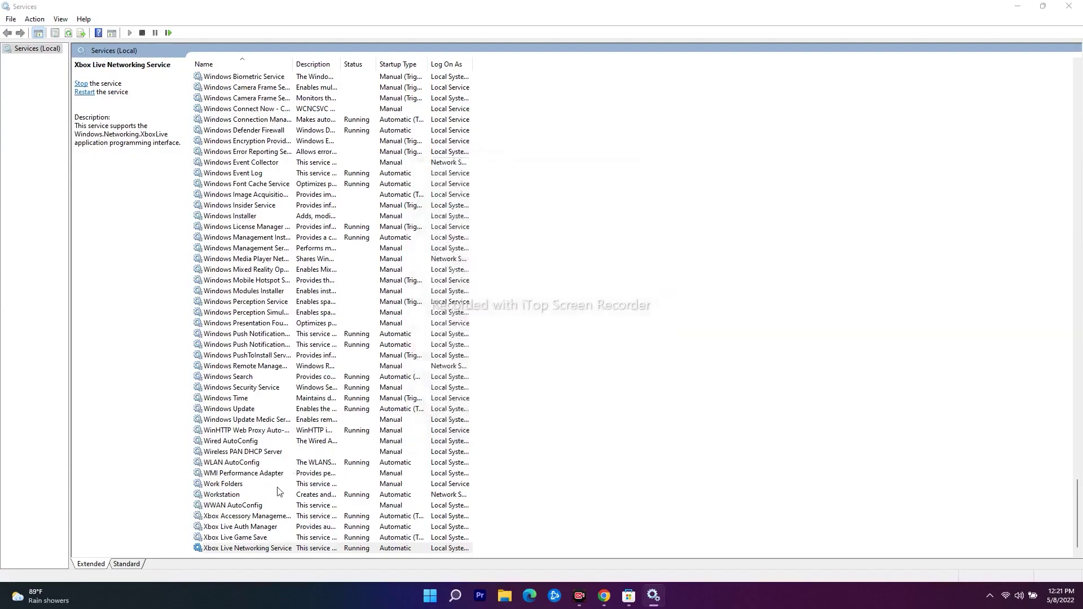
pyautogui.scroll(20, 272, 491)
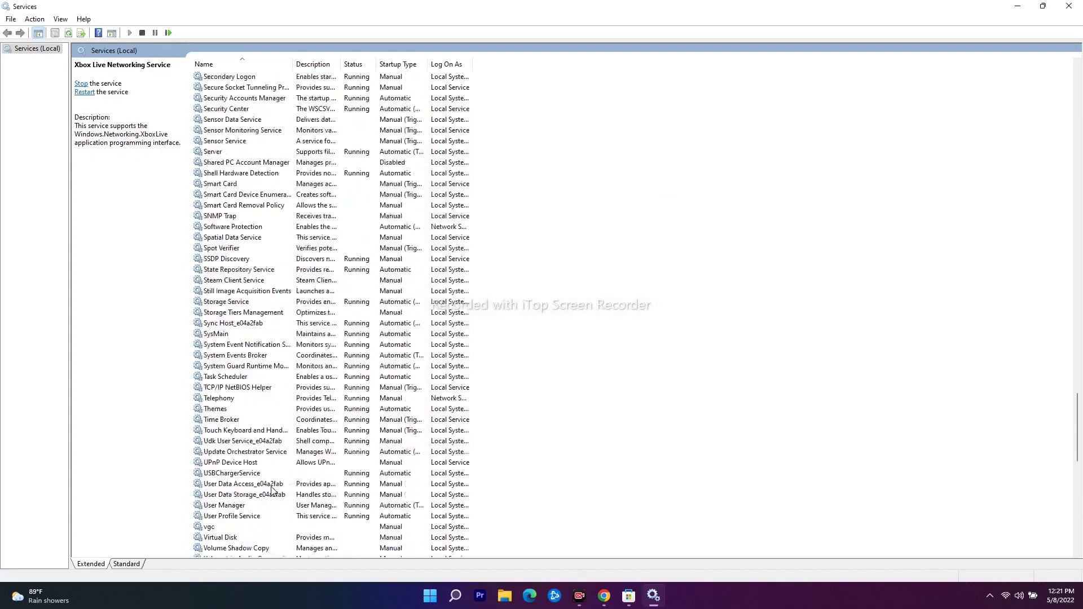
pyautogui.scroll(10, 271, 492)
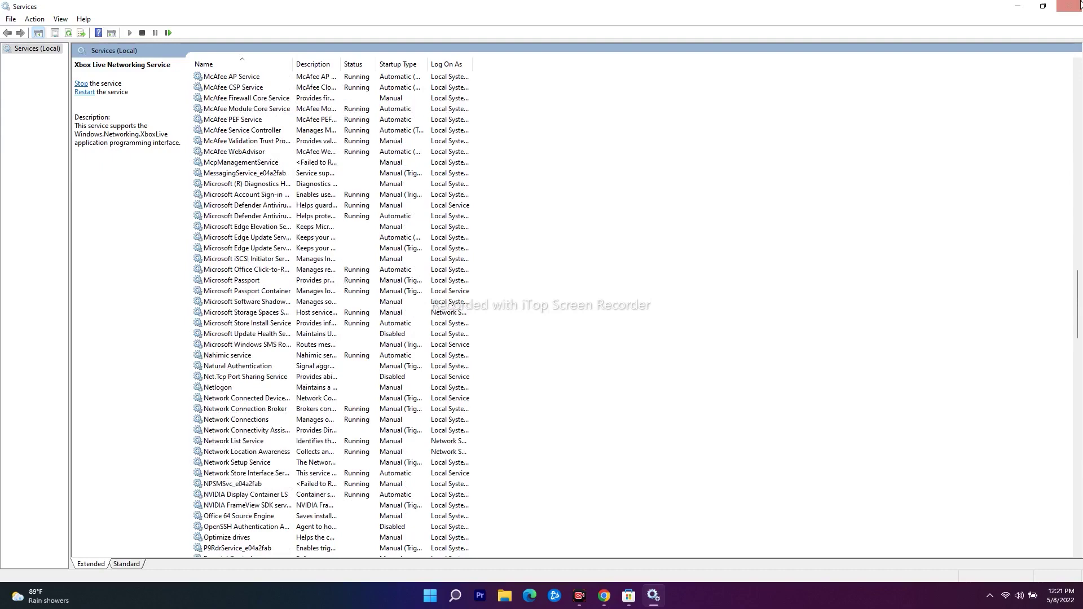
pyautogui.click(1069, 6)
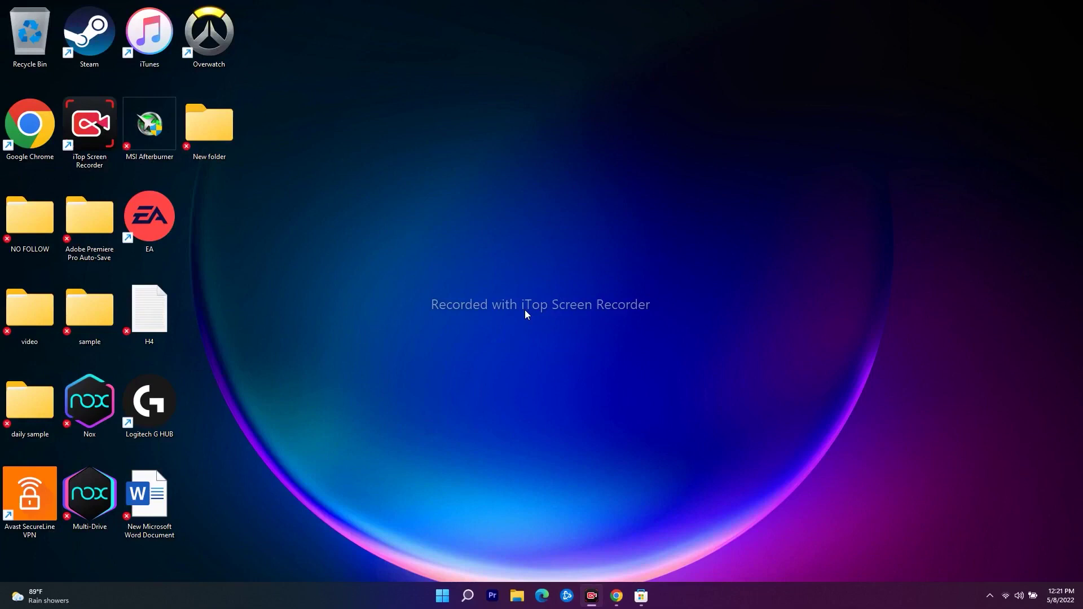
# Open Settings via a 'sett' search, run Check for updates in Windows Update, then minimize
pyautogui.click(467, 595)
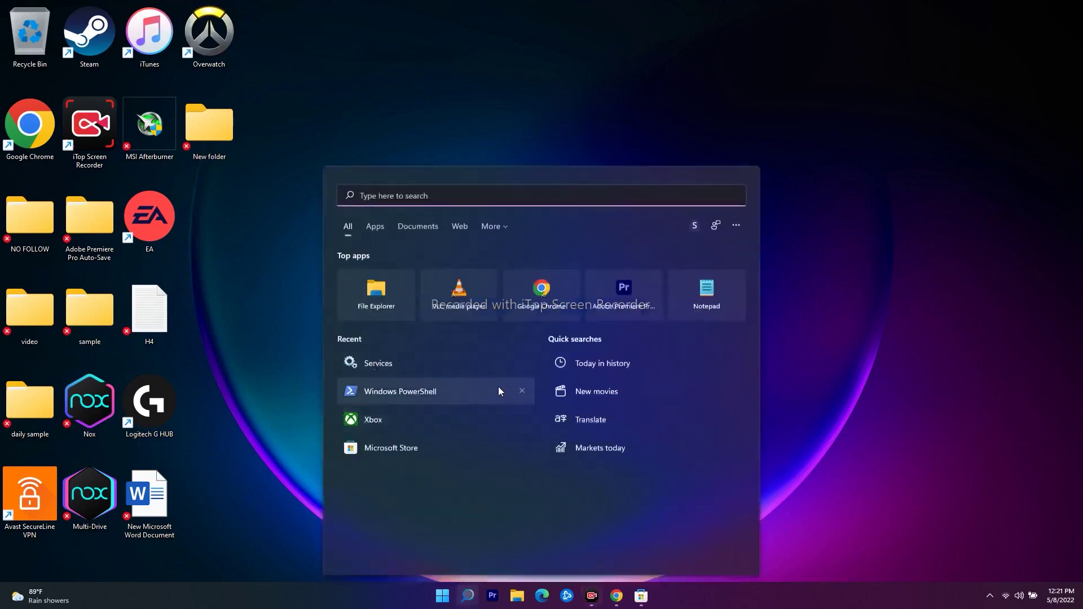
pyautogui.write('settings')
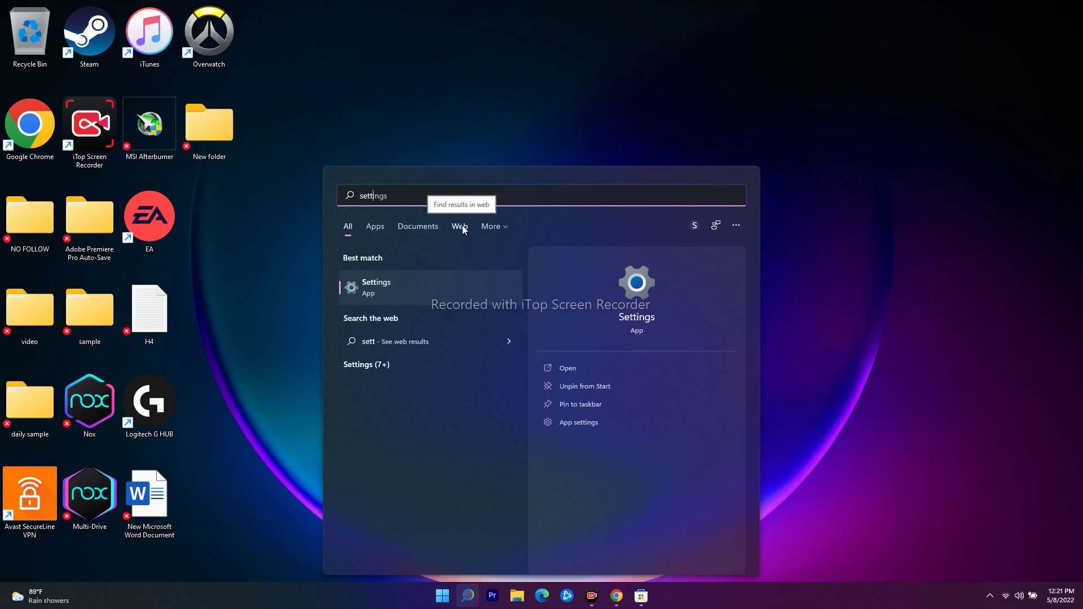
pyautogui.click(428, 278)
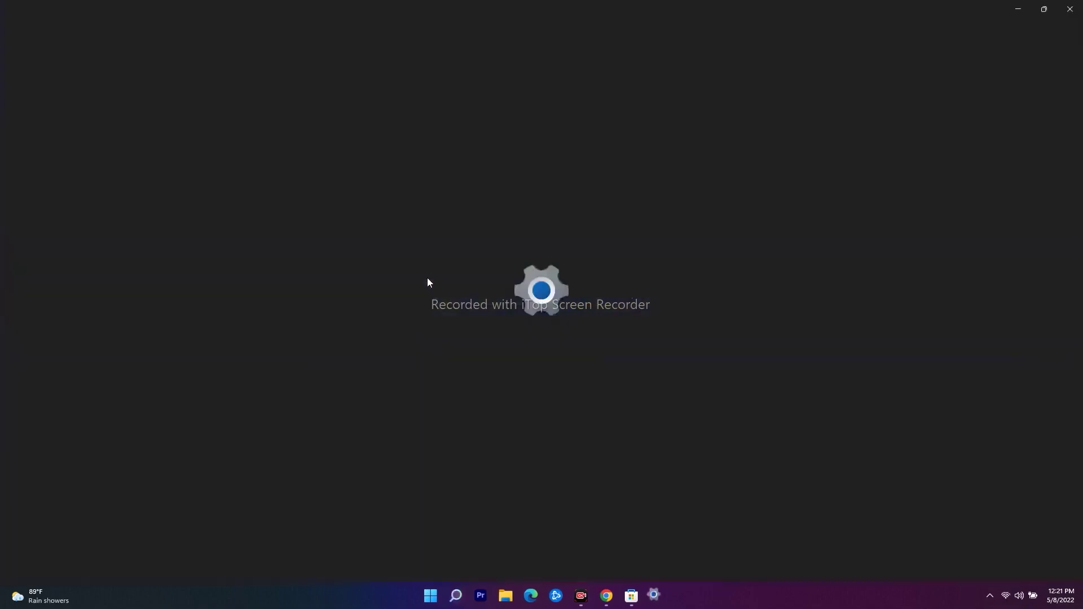
pyautogui.click(78, 347)
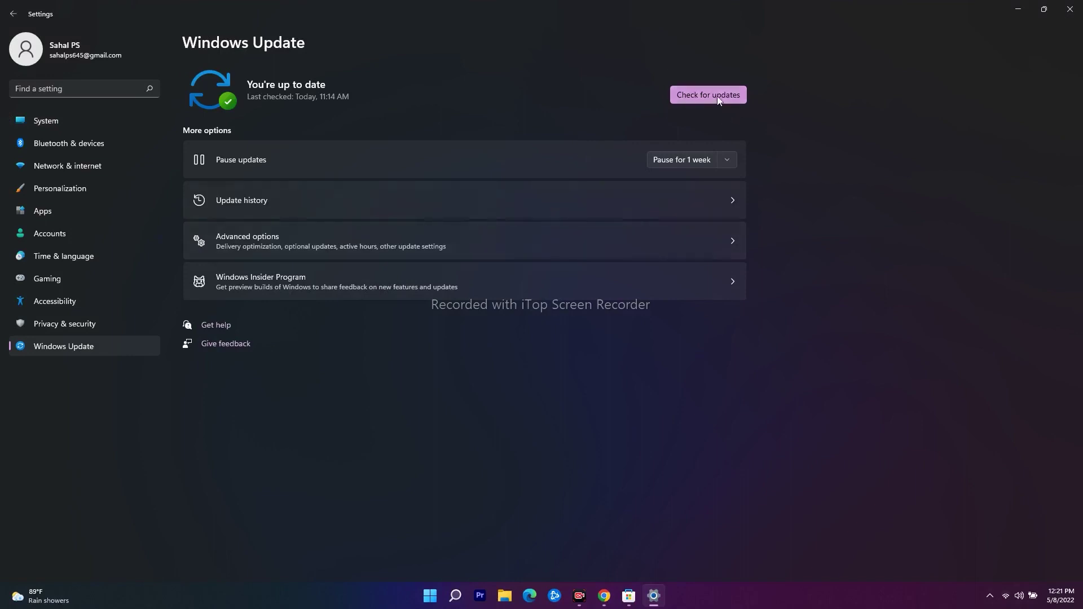
pyautogui.click(719, 96)
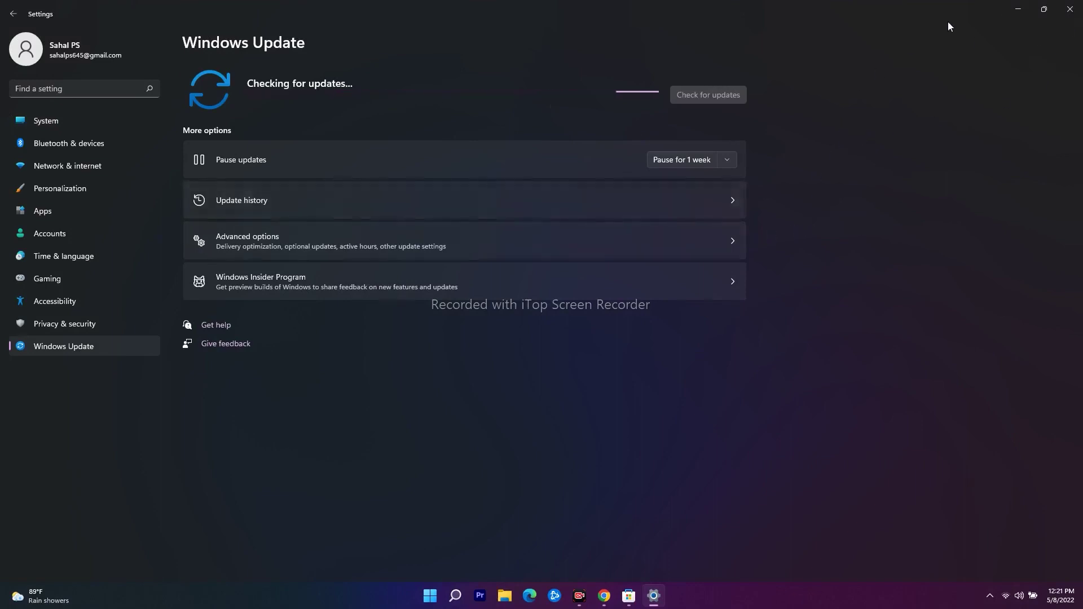
pyautogui.click(1018, 9)
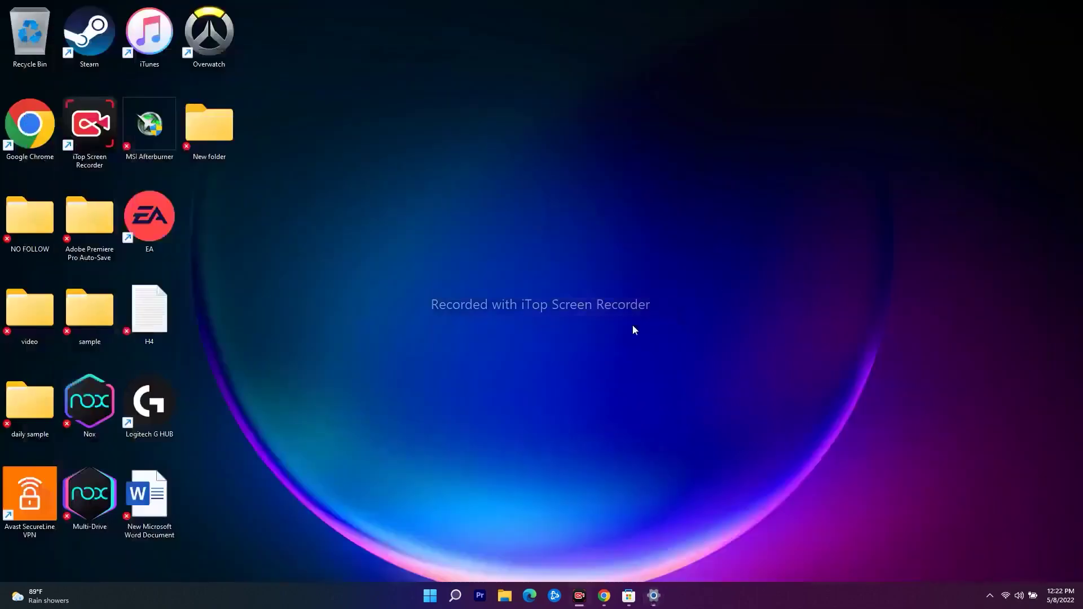
# Search 'WSRESET', run it to reset the Store cache, then minimize the console
pyautogui.click(455, 596)
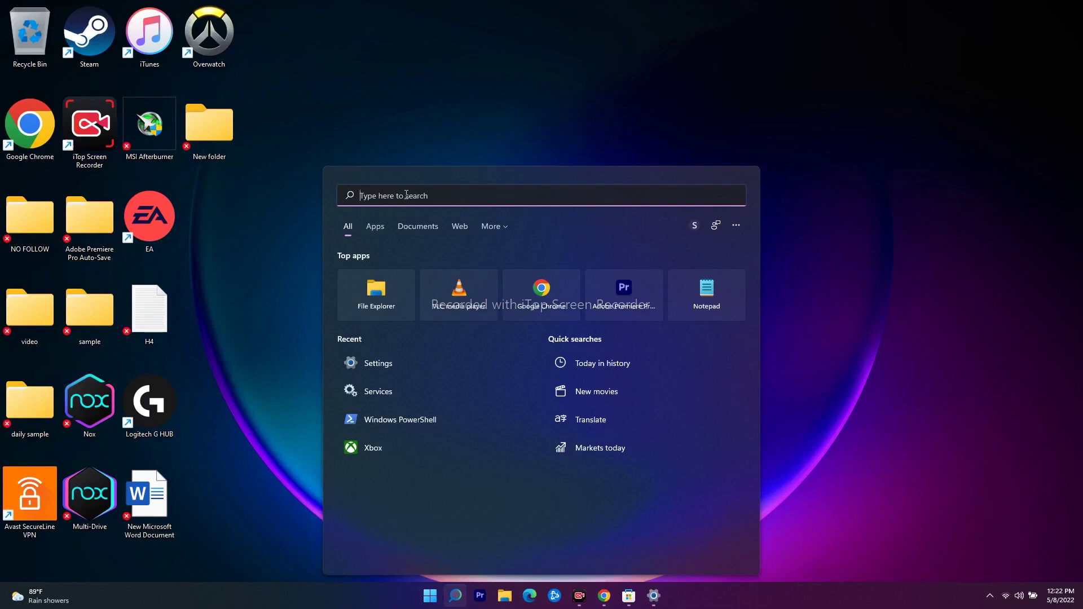
pyautogui.write('WS')
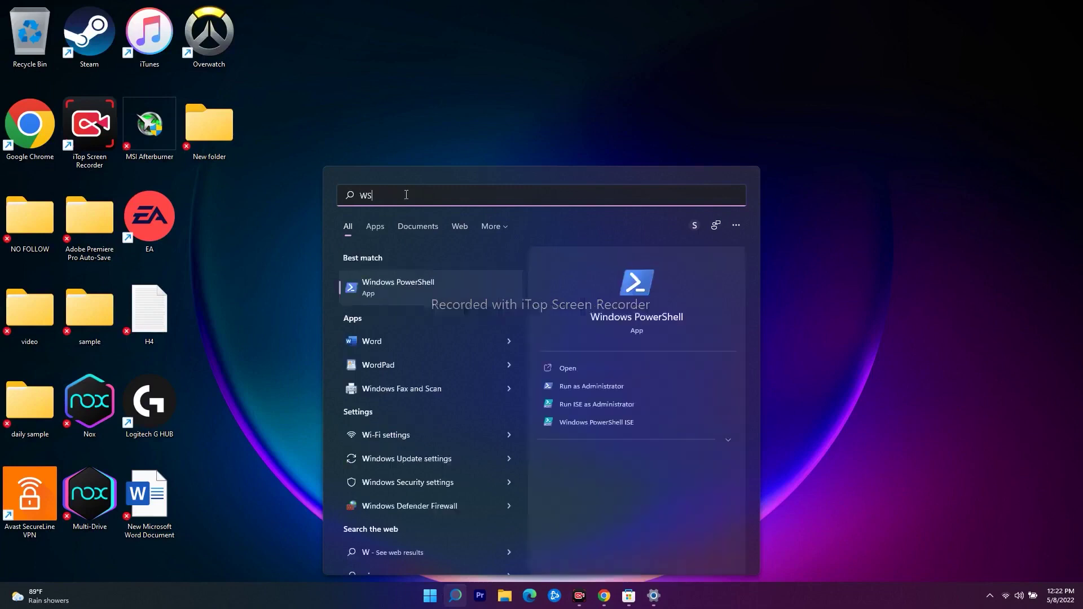
pyautogui.write('RESET')
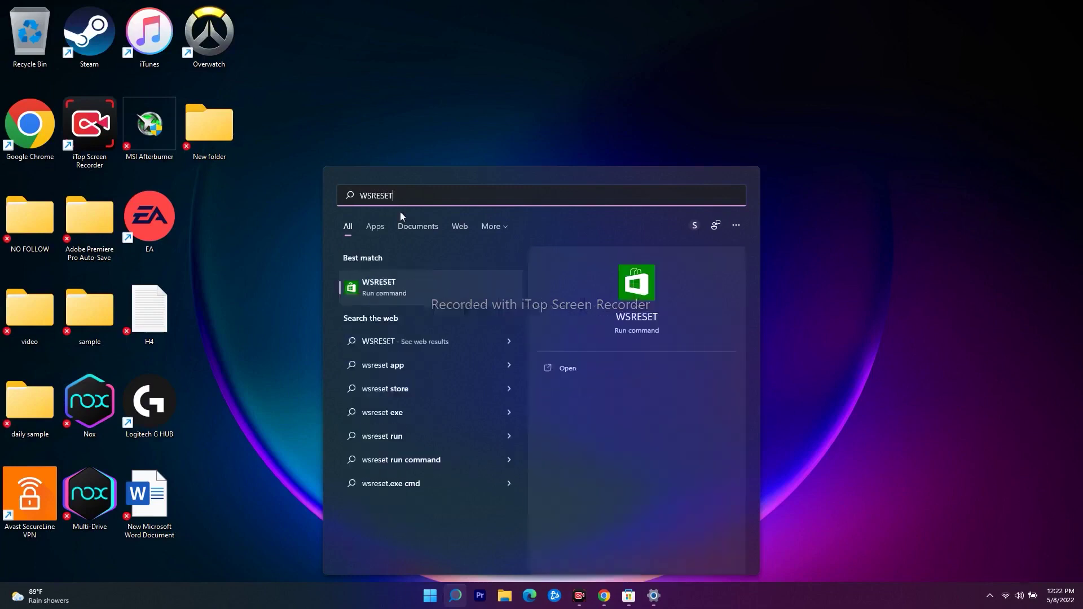
pyautogui.click(438, 293)
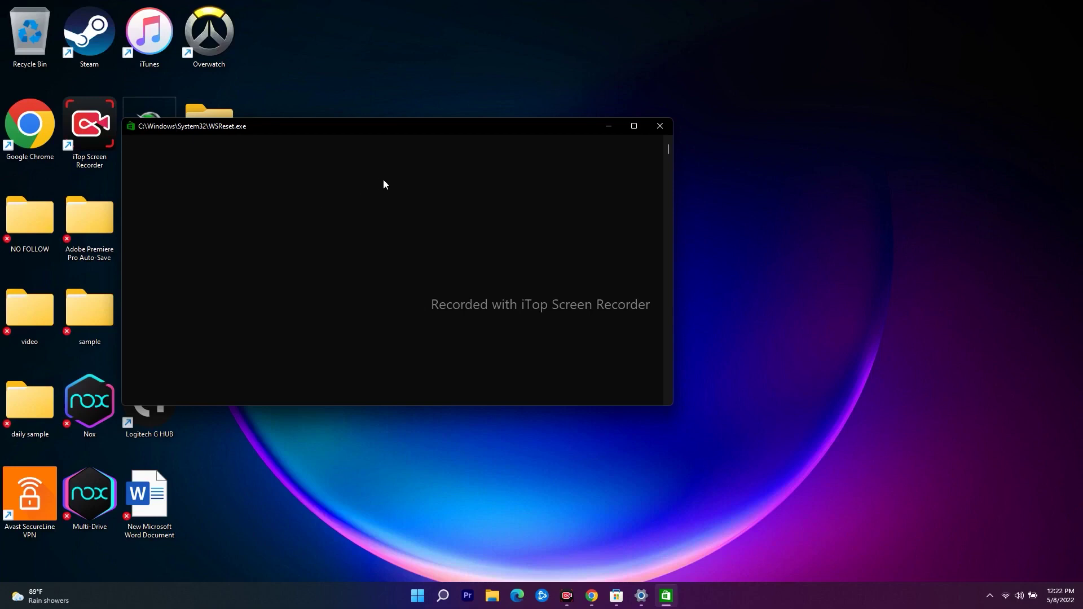
pyautogui.click(616, 126)
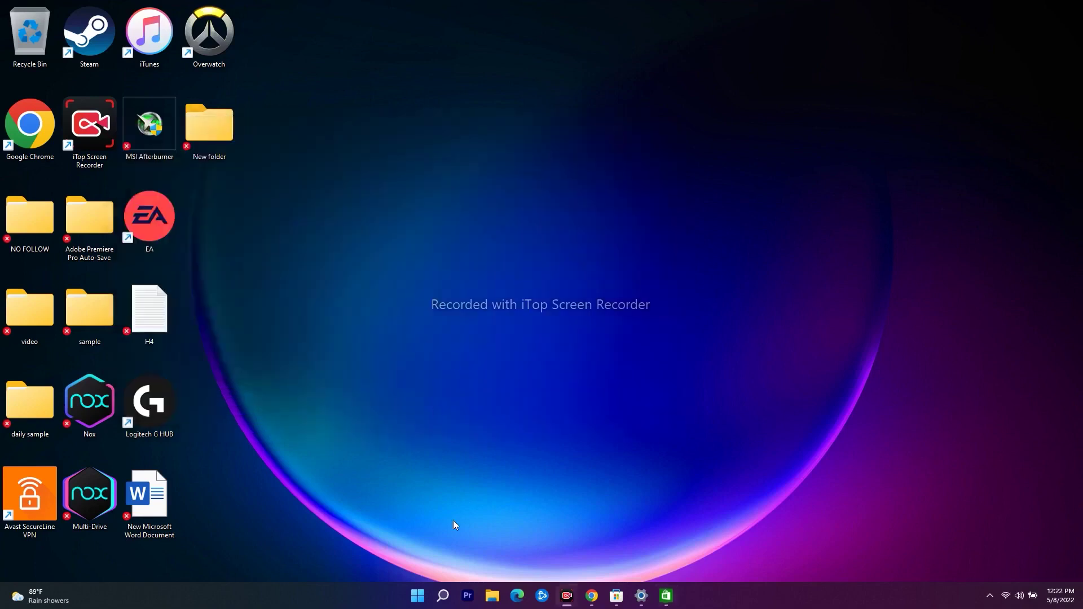
# Minimize the freshly reset Microsoft Store window
pyautogui.click(427, 591)
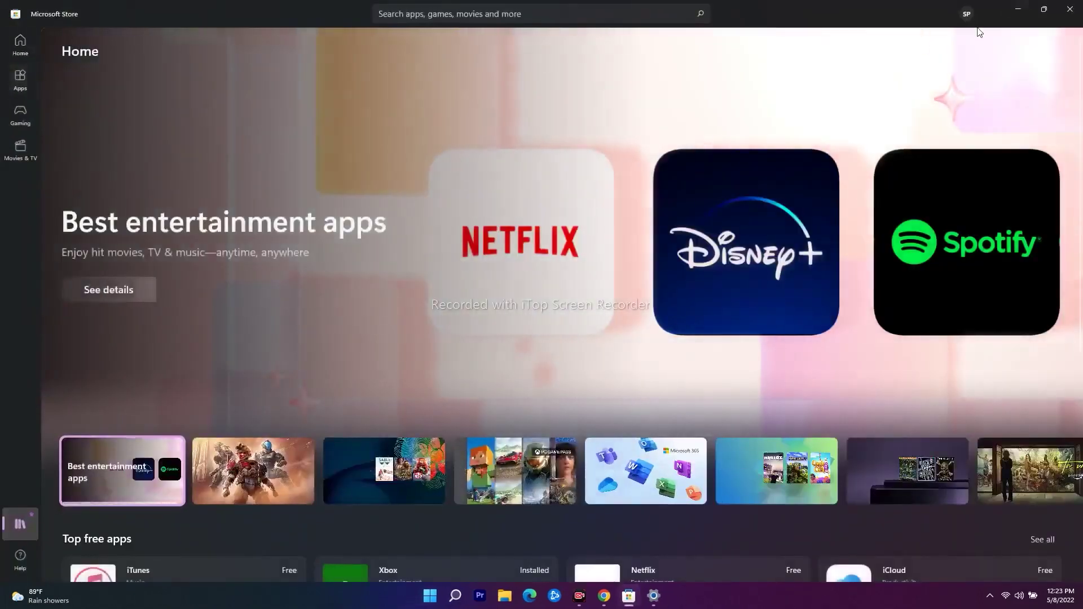
pyautogui.click(378, 14)
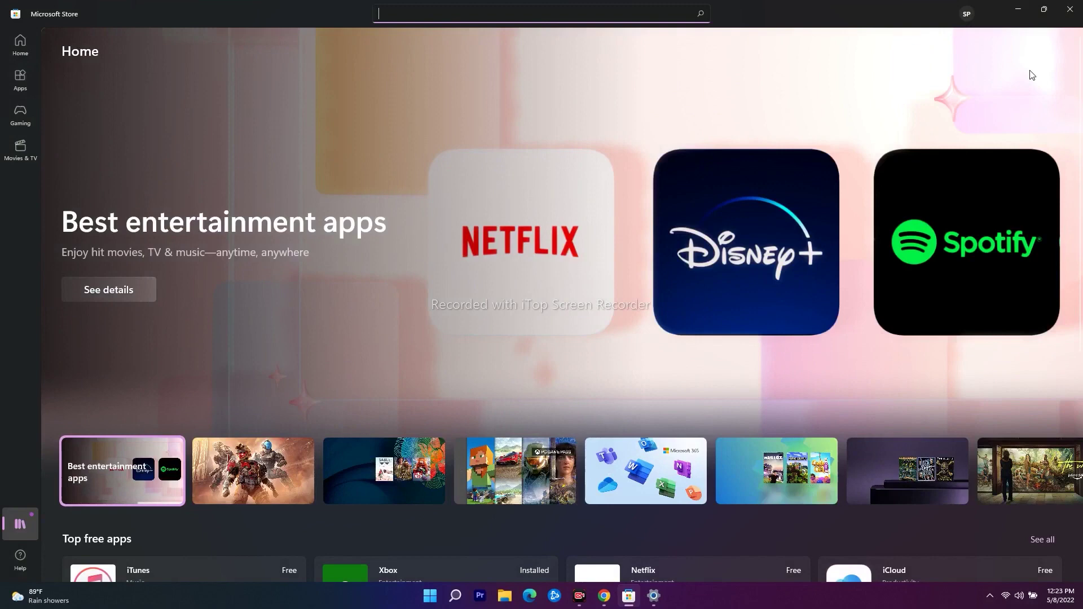
pyautogui.click(1020, 9)
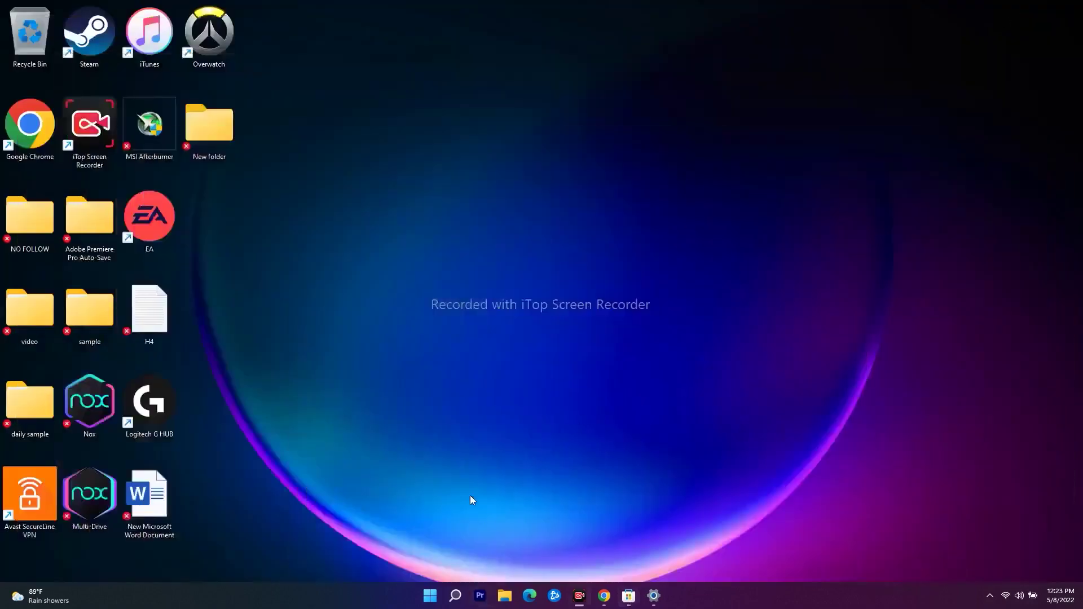
# View the Restart option in Start's power menu, then close Start
pyautogui.click(441, 604)
pyautogui.click(682, 558)
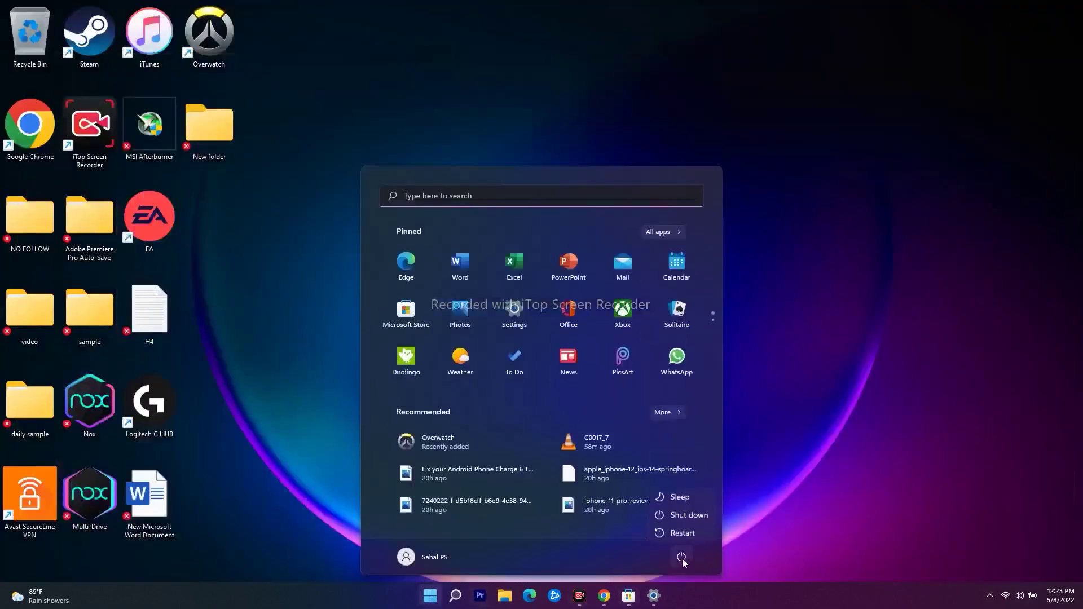
pyautogui.click(896, 430)
pyautogui.click(896, 429)
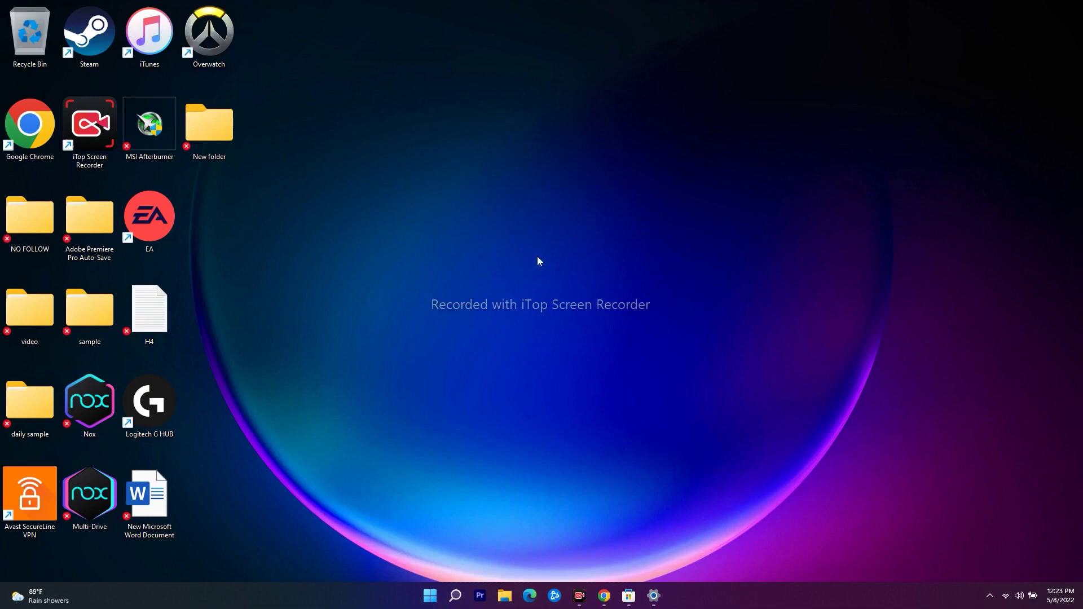
# Open the Download Windows 10 and Windows 11 links from the description in new Chrome tabs
pyautogui.click(607, 599)
pyautogui.scroll(-2, 283, 348)
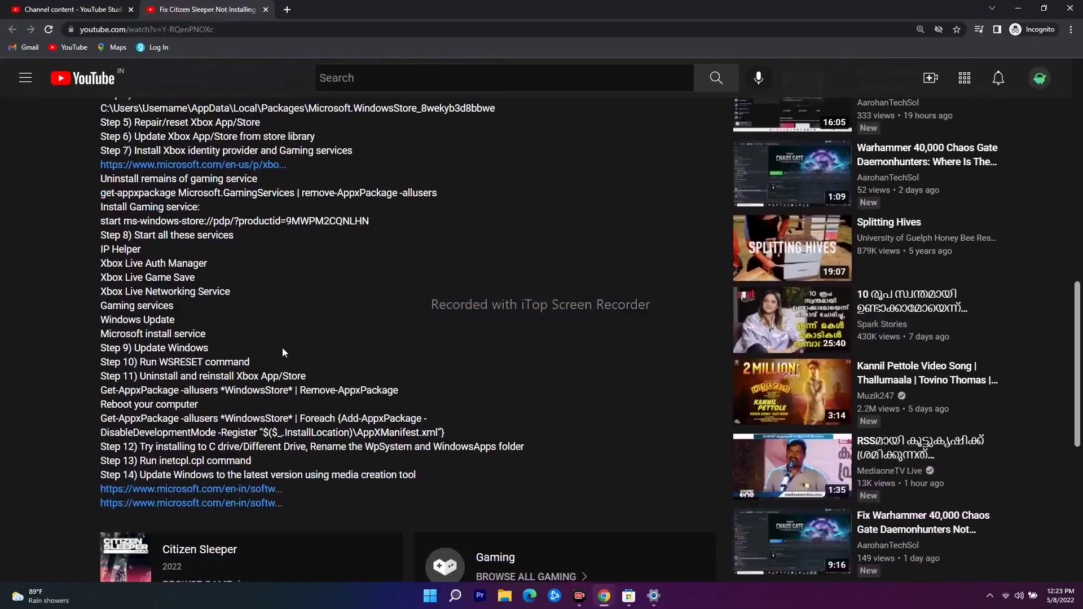
pyautogui.rightClick(268, 490)
pyautogui.click(319, 409)
pyautogui.rightClick(223, 507)
pyautogui.click(289, 412)
# Look over both download pages, minimize Chrome, and bring up Microsoft Store
pyautogui.hotkey('ctrl', 'Tab')
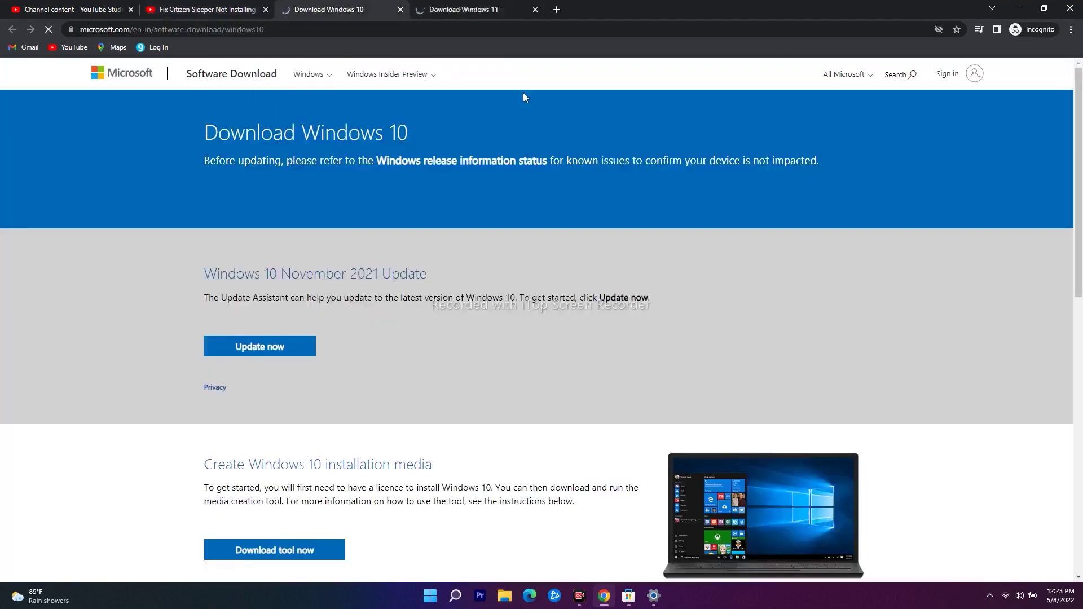
pyautogui.hotkey('ctrl', 'Tab')
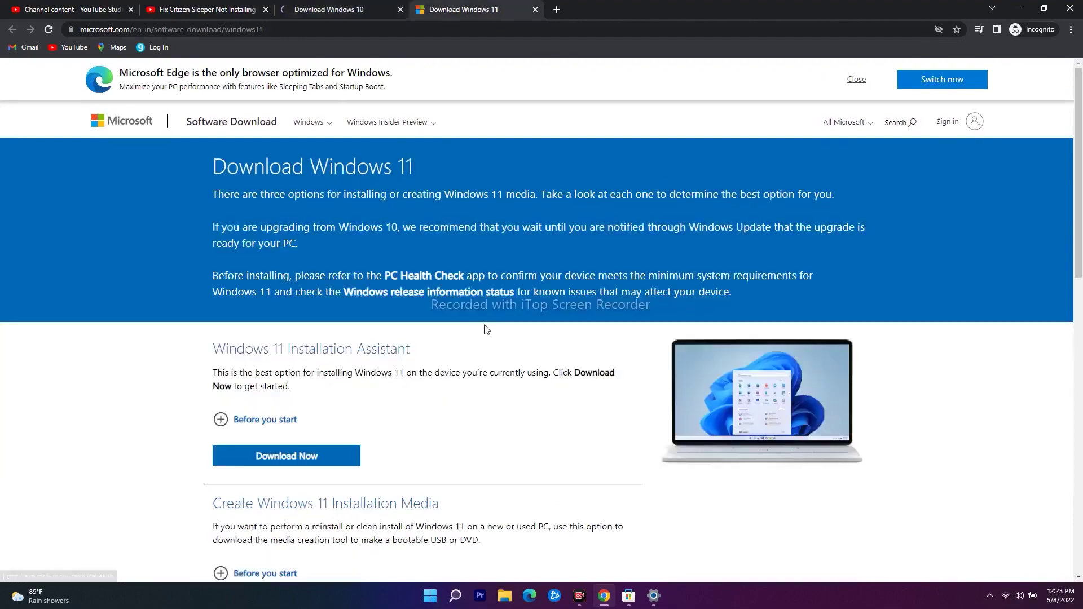
pyautogui.scroll(-8, 485, 327)
pyautogui.scroll(7, 490, 322)
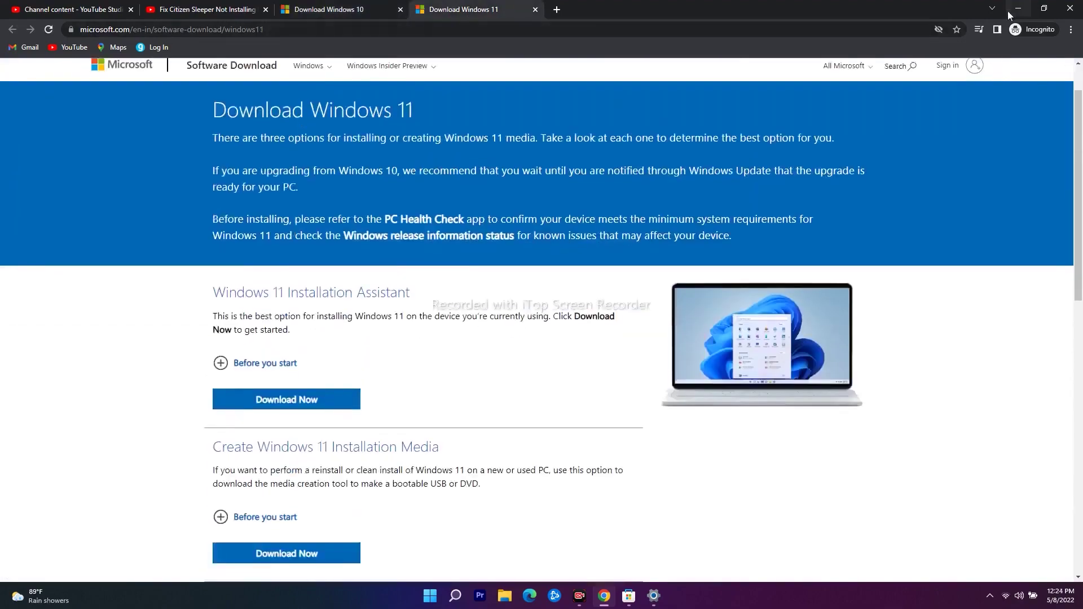
pyautogui.click(1008, 10)
pyautogui.click(628, 598)
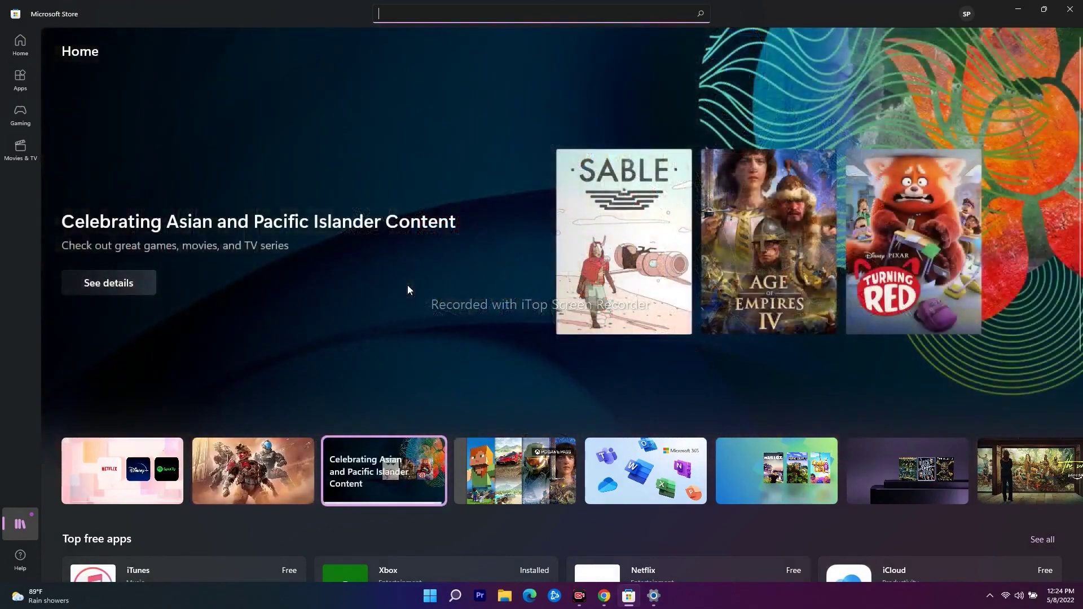
# Close Microsoft Store with Alt+F4
pyautogui.hotkey('alt', 'F4')
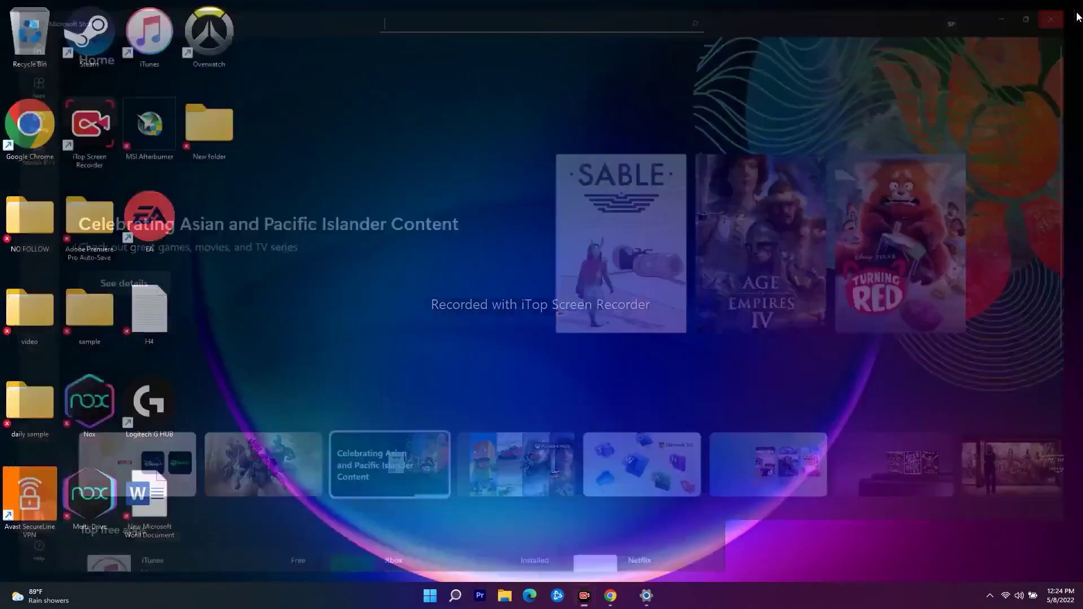